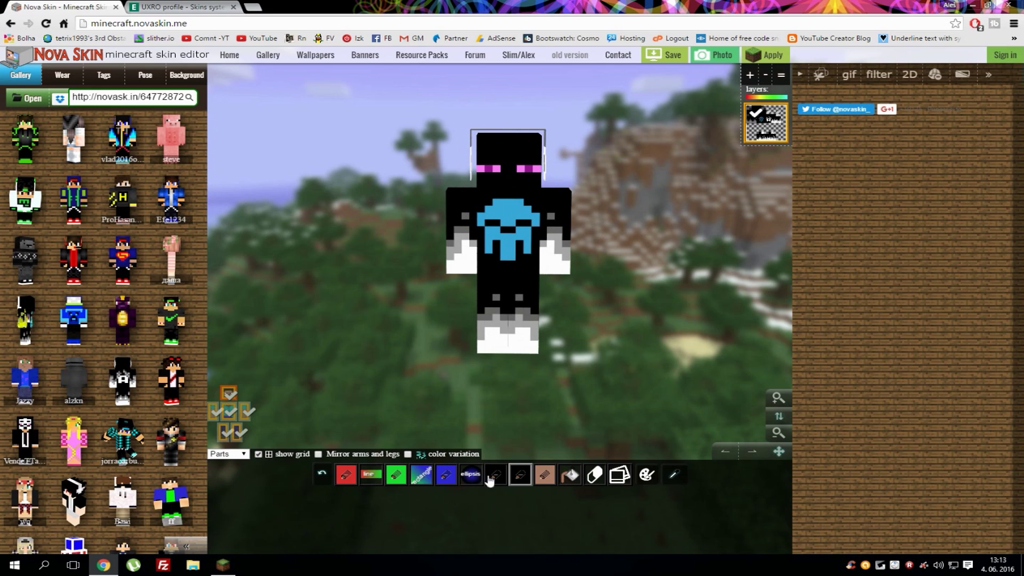
Repaint the light-blue chest skull emblem and neck pixels red with the pencil, swapping to black as needed
click(454, 478)
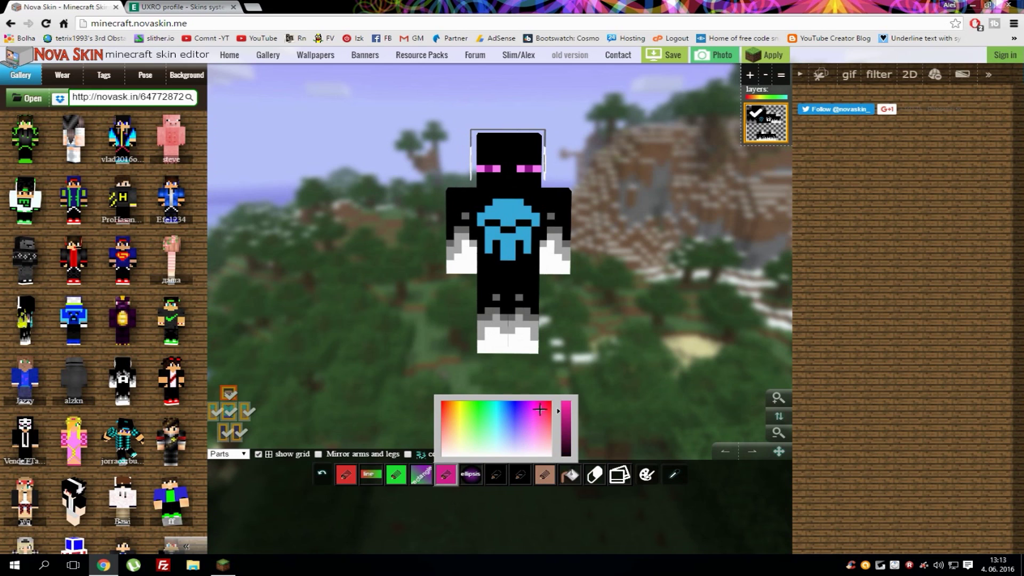
click(550, 403)
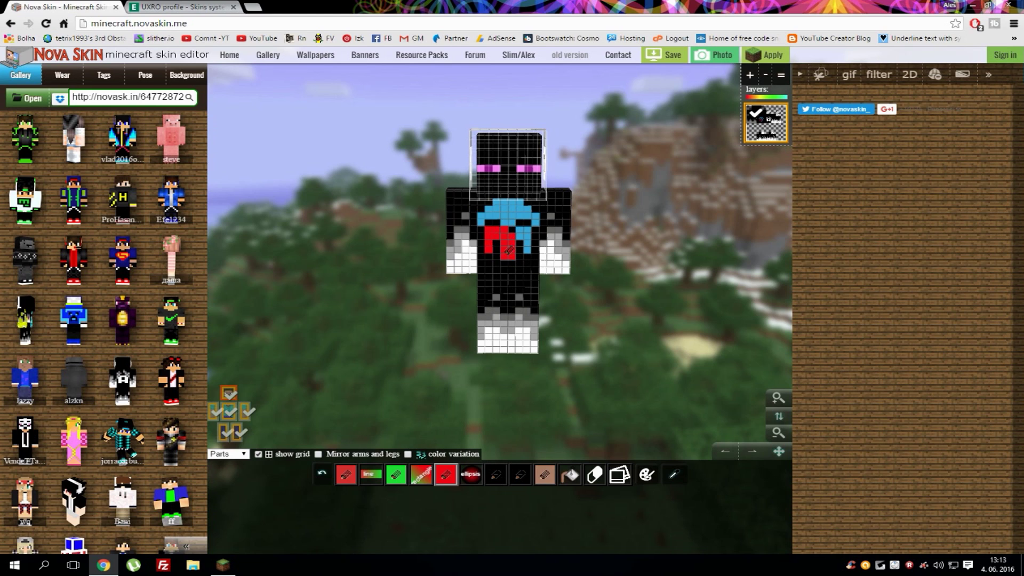
right_click(513, 229)
right_click(508, 231)
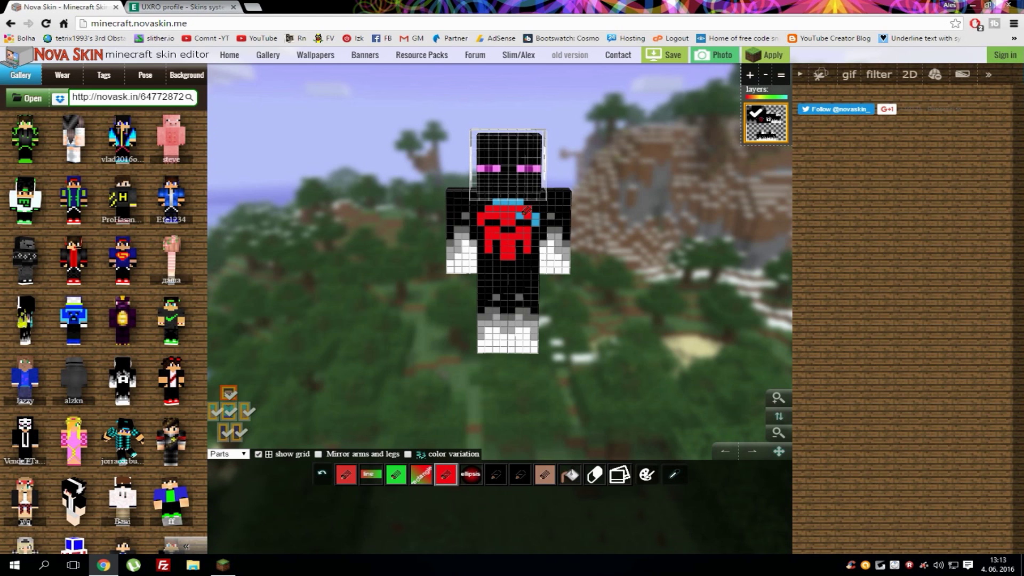
mouse_move(516, 198)
mouse_down()
mouse_move(503, 201)
mouse_move(564, 131)
mouse_move(565, 147)
mouse_move(505, 207)
mouse_up()
right_click(552, 208)
right_click(504, 207)
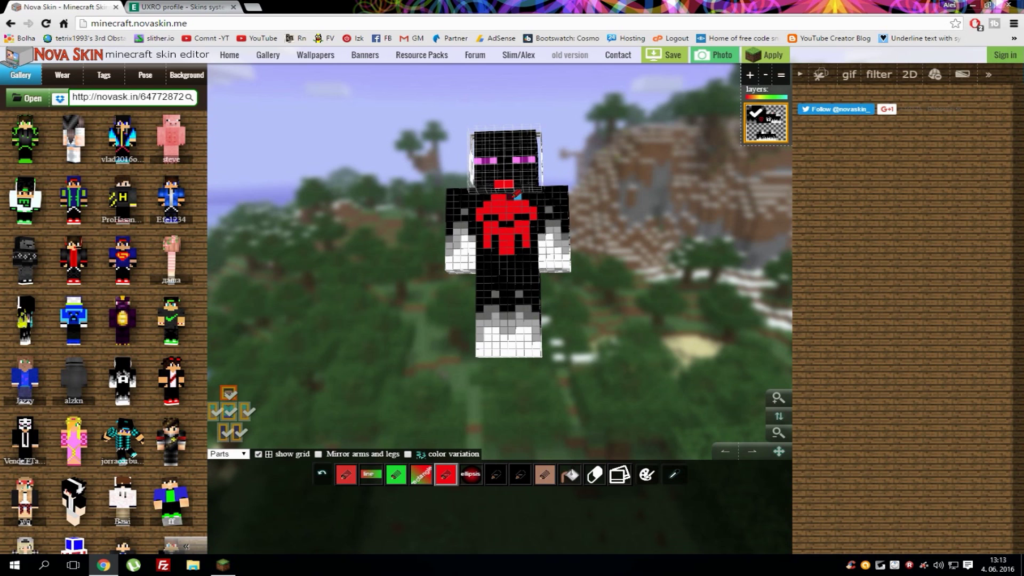
right_click(530, 208)
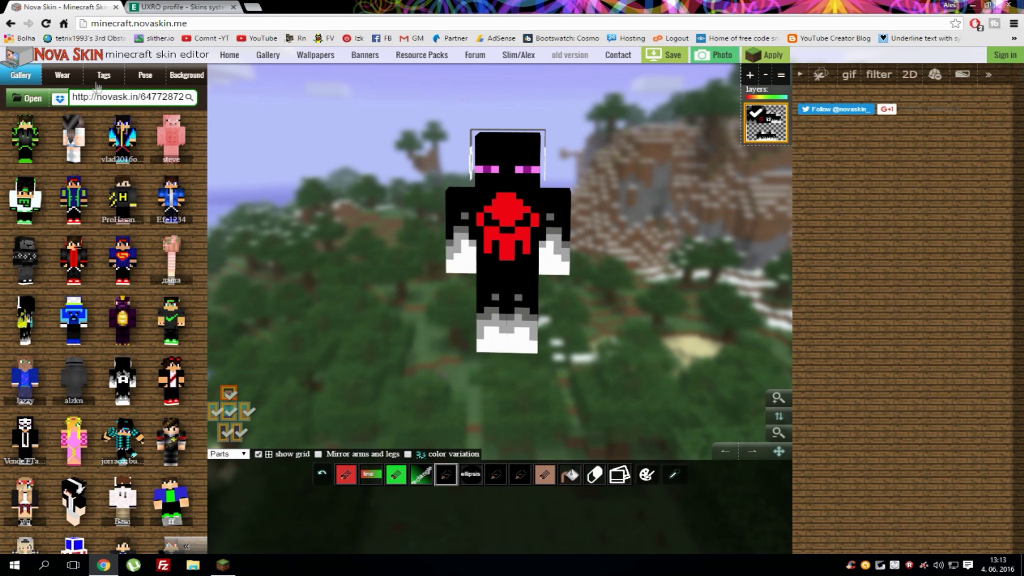
Add the Light Bluish Pants from the Wear list onto the skin as a second layer
click(75, 80)
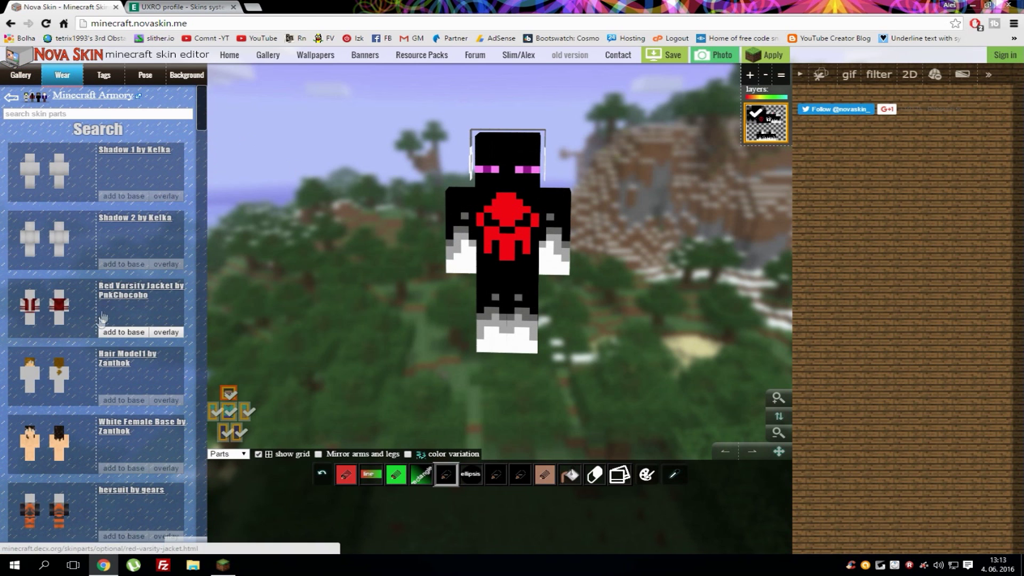
scroll(96, 328, down, 2)
scroll(96, 328, down, 4)
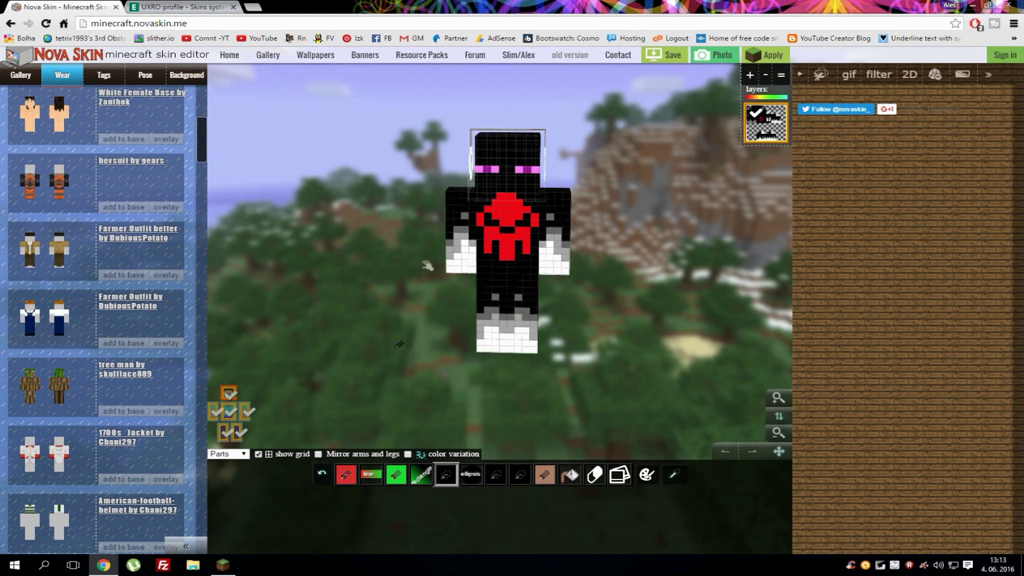
scroll(149, 356, down, 2)
scroll(82, 426, down, 1)
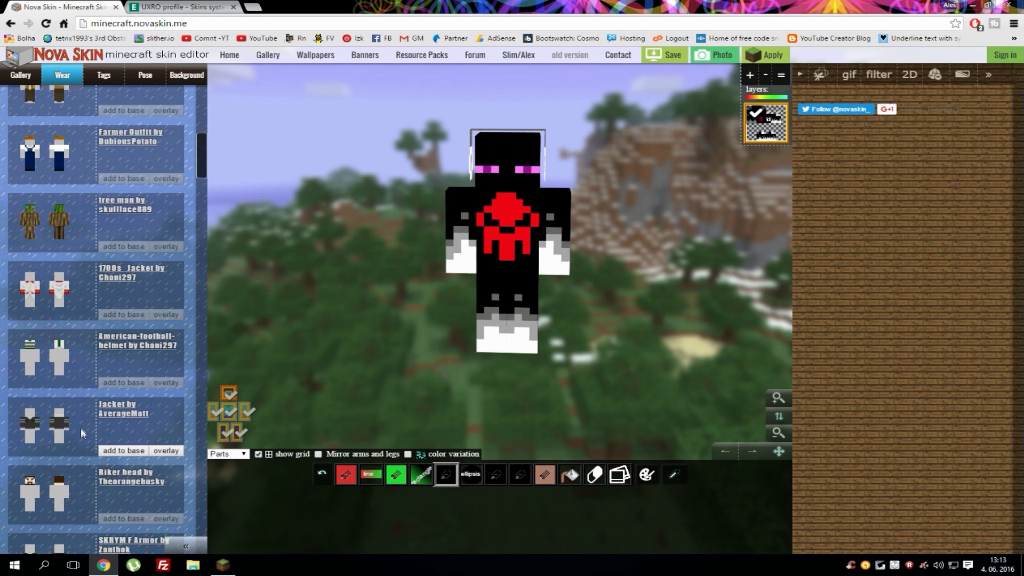
scroll(81, 428, down, 1)
scroll(79, 430, down, 1)
scroll(69, 424, down, 1)
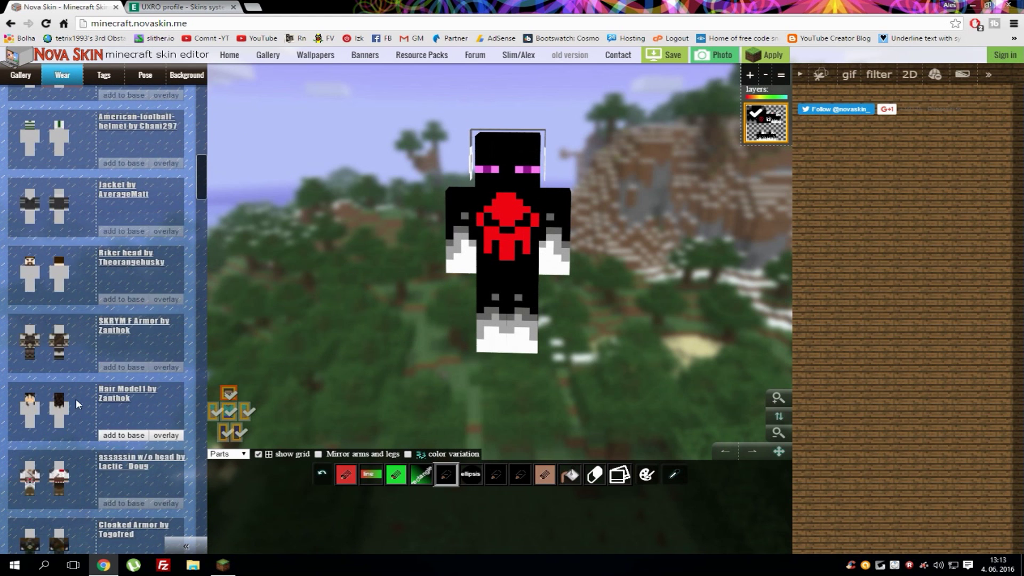
scroll(76, 400, down, 1)
scroll(75, 409, down, 3)
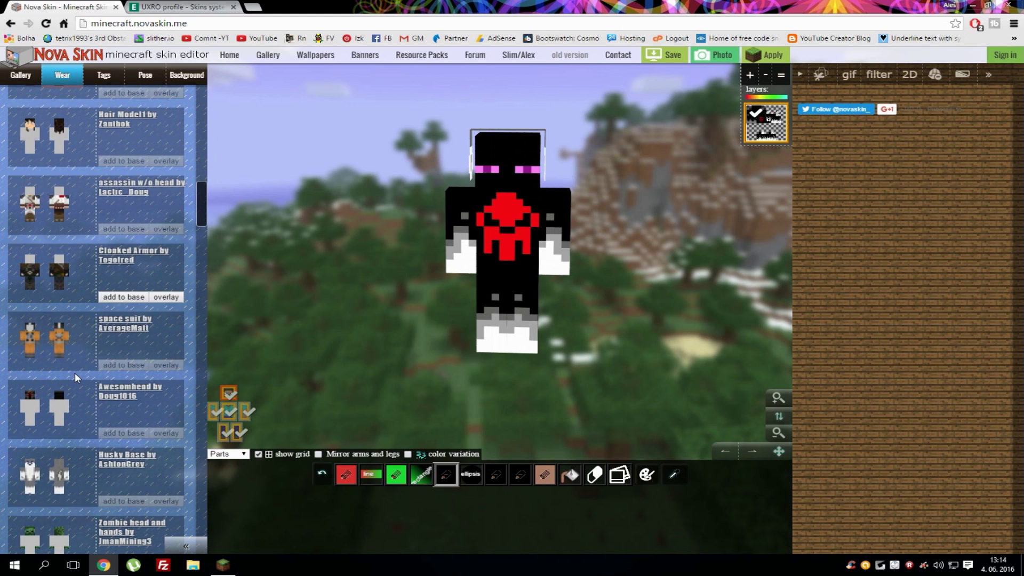
scroll(80, 413, down, 1)
scroll(78, 414, down, 1)
scroll(76, 415, down, 2)
scroll(77, 415, down, 2)
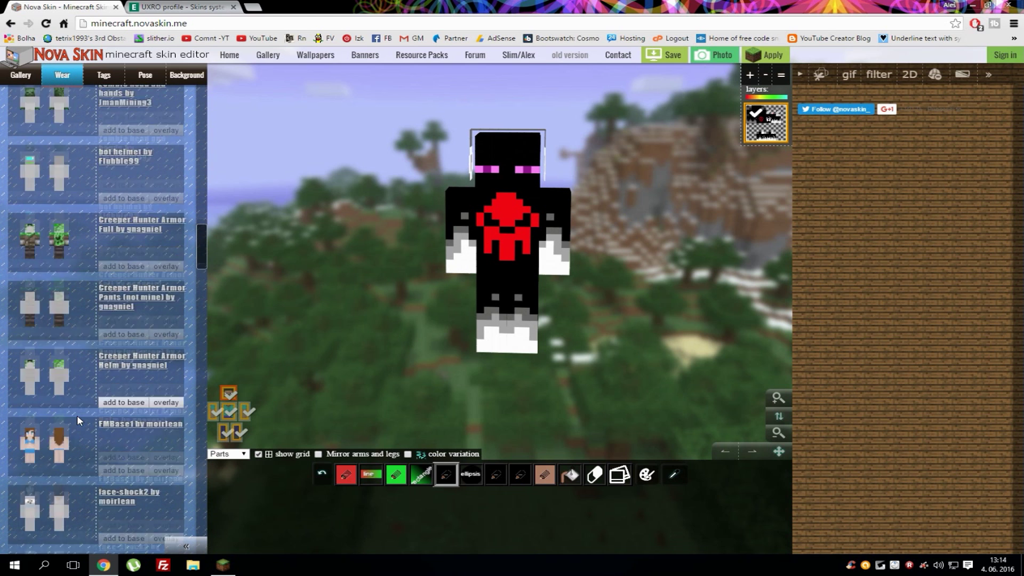
scroll(75, 415, down, 1)
scroll(70, 414, down, 2)
scroll(70, 414, down, 2)
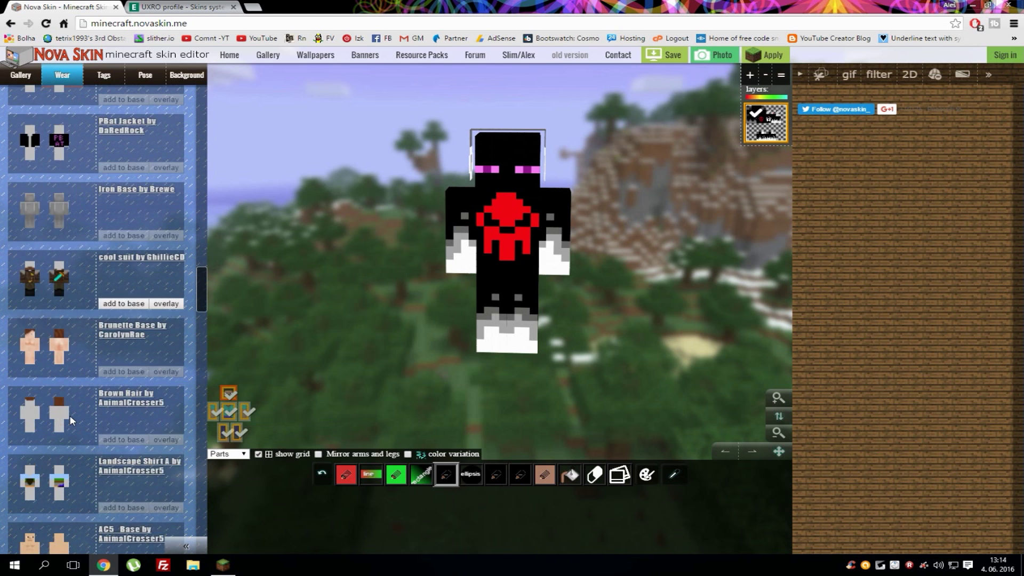
scroll(70, 415, down, 2)
scroll(70, 417, down, 4)
scroll(70, 417, down, 2)
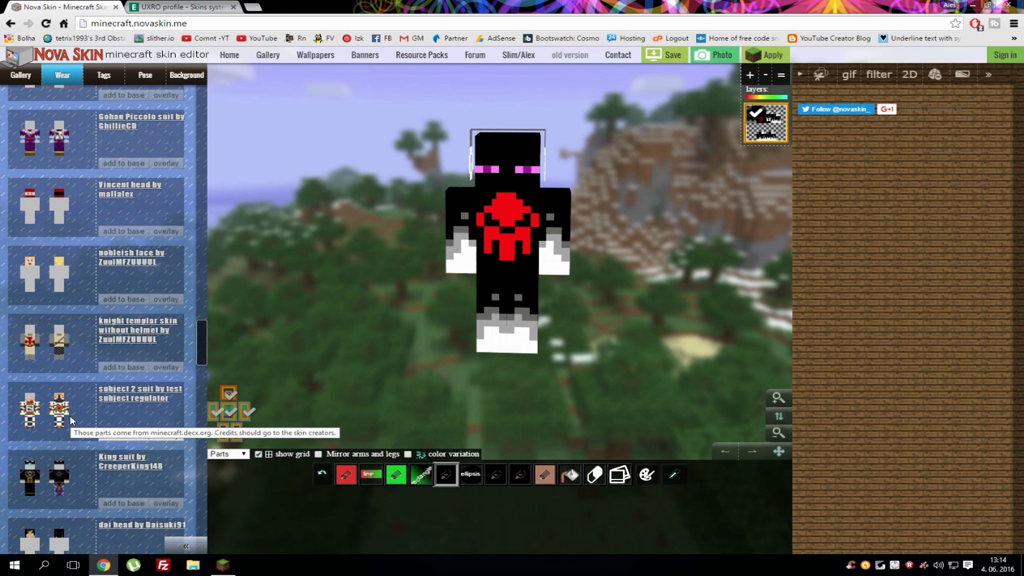
scroll(71, 420, down, 2)
scroll(70, 421, down, 2)
scroll(71, 421, down, 2)
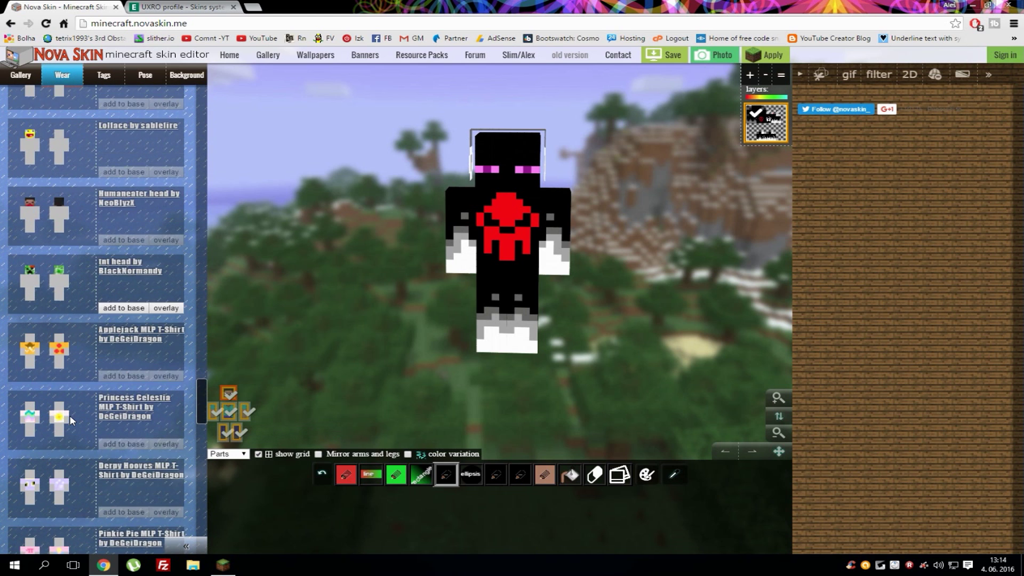
scroll(71, 420, down, 2)
scroll(70, 415, down, 3)
scroll(69, 415, down, 2)
scroll(70, 415, down, 1)
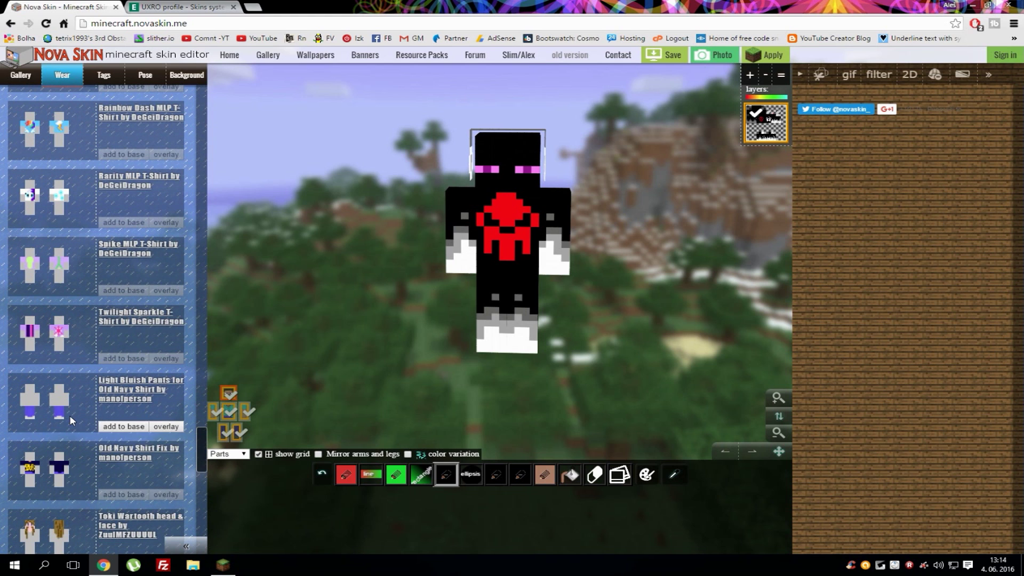
click(129, 427)
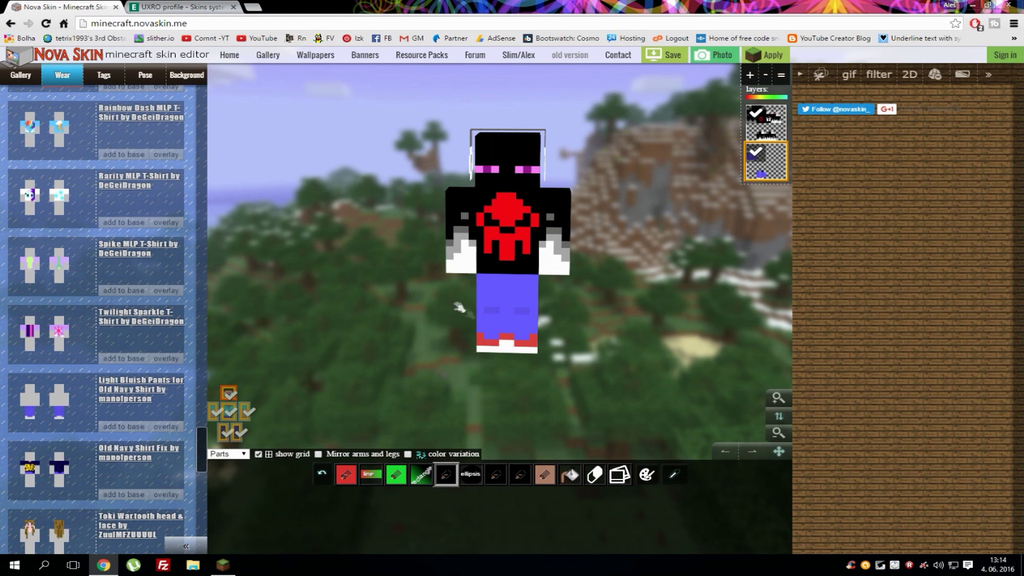
Rotate and zoom the model to inspect the pants from three-quarter and front views
mouse_move(444, 334)
mouse_down()
mouse_move(537, 309)
mouse_move(592, 313)
mouse_move(531, 310)
mouse_move(30, 421)
mouse_up()
scroll(43, 424, down, 3)
scroll(43, 424, down, 1)
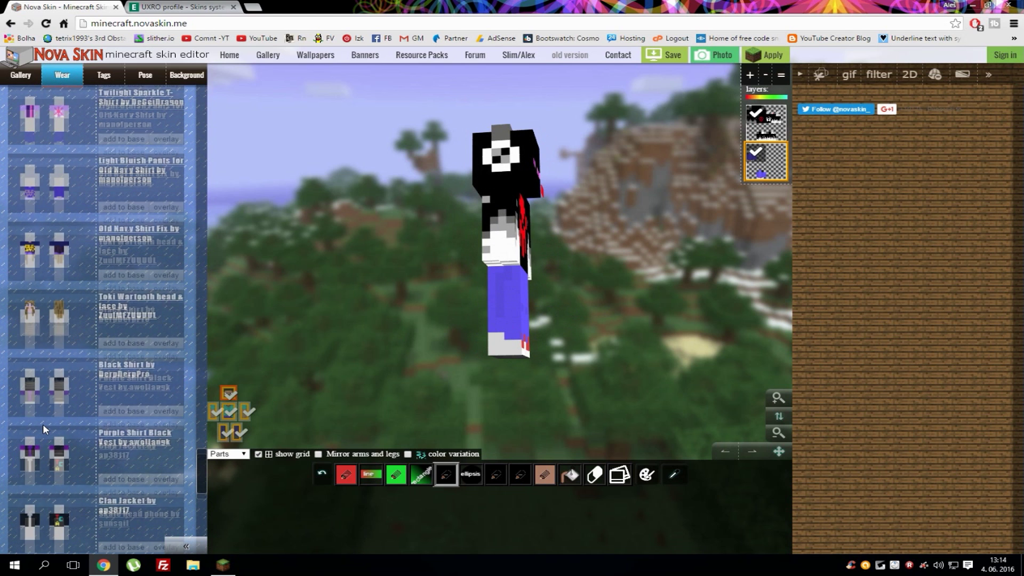
scroll(43, 424, down, 3)
scroll(46, 426, down, 3)
scroll(48, 428, down, 4)
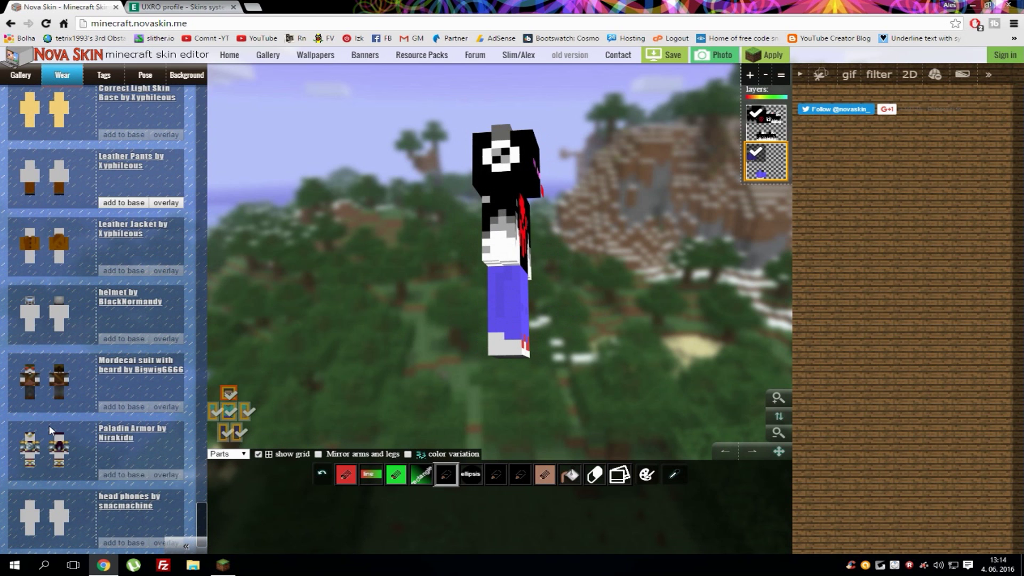
scroll(177, 382, down, 1)
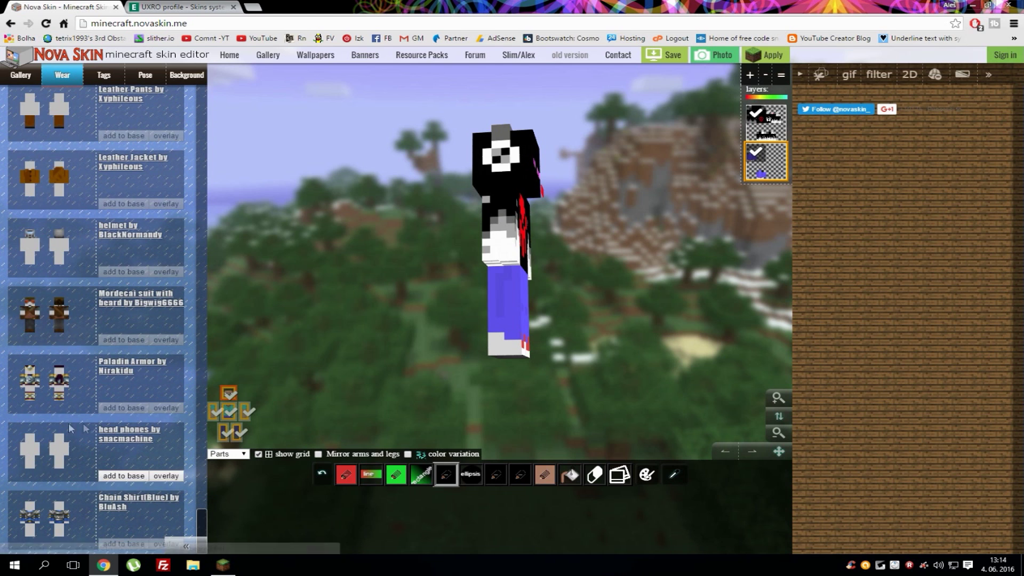
drag(427, 379, 341, 383)
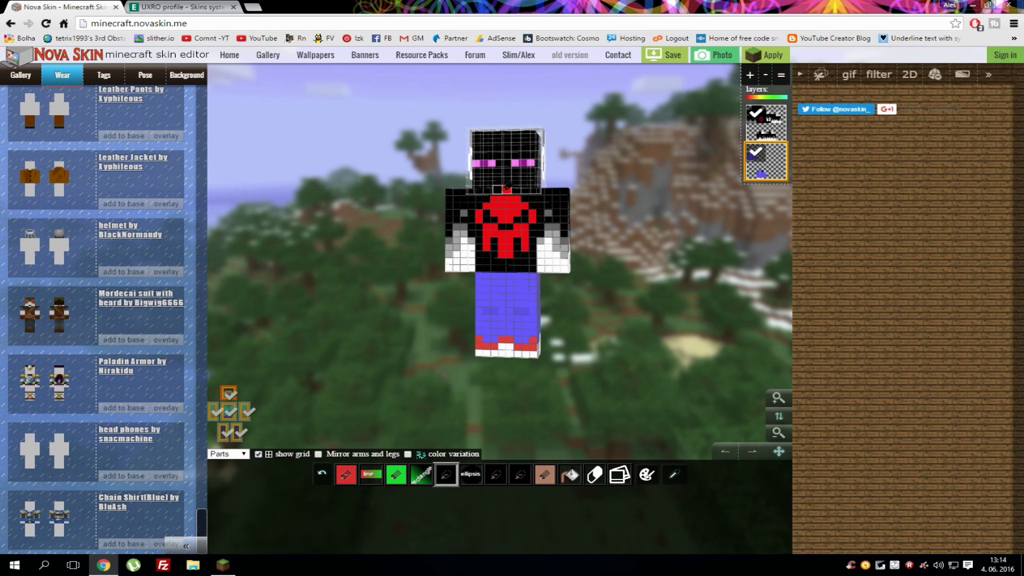
Save the finished skin online in Nova Skin with a name and description
click(667, 53)
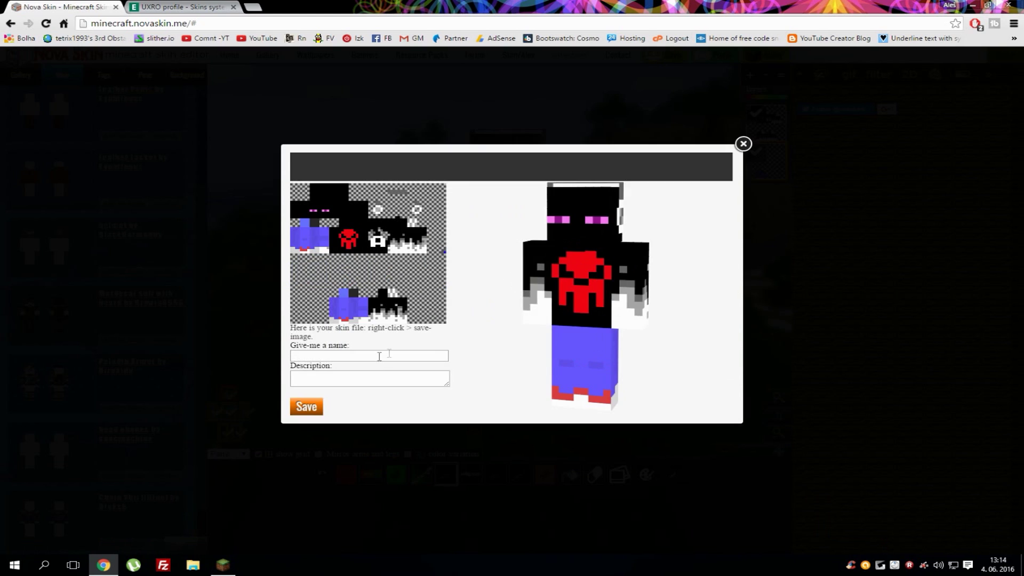
click(341, 355)
key(Tab)
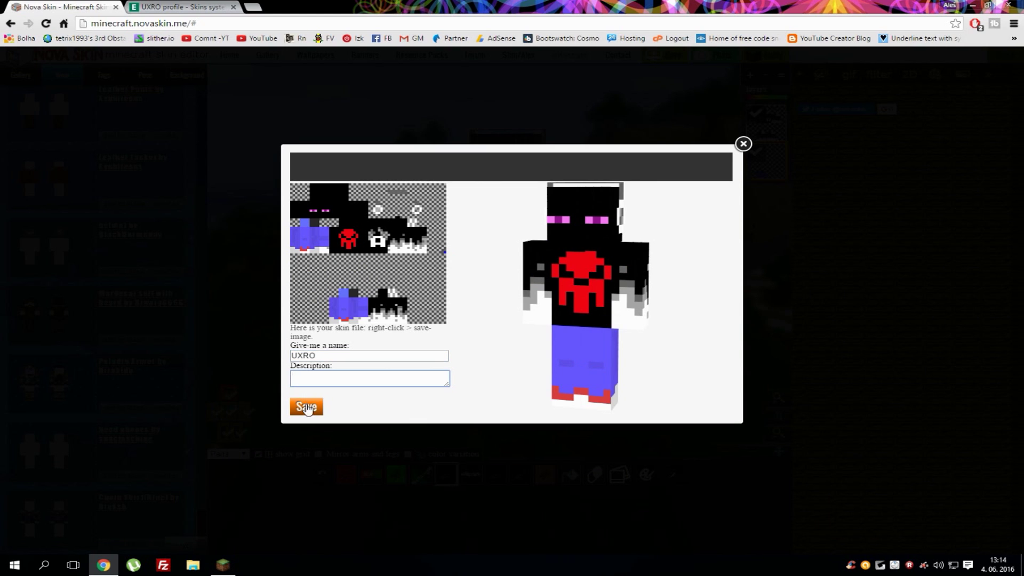
click(307, 407)
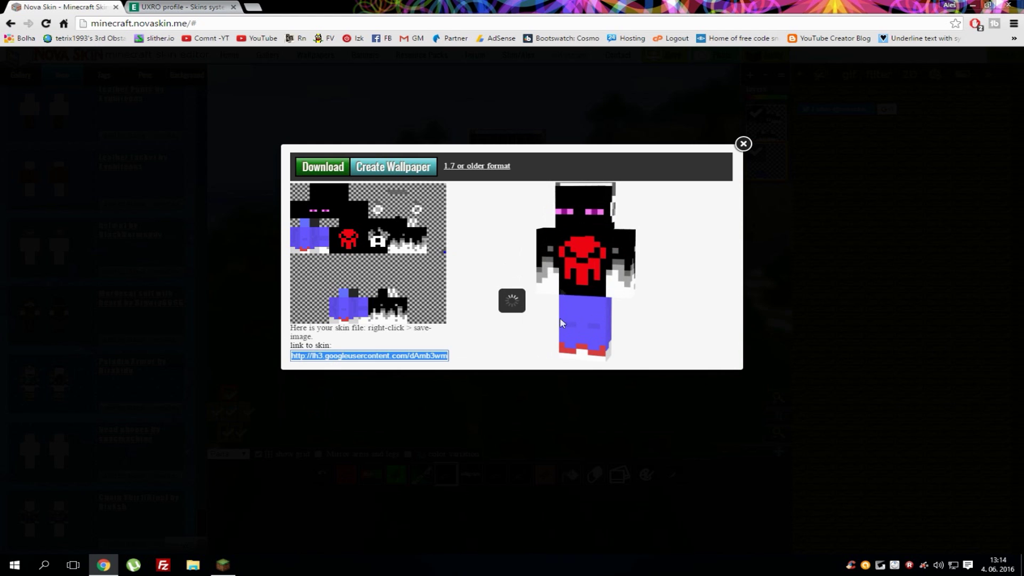
Download the skin as unnamed (2).png and move it onto the desktop
click(325, 169)
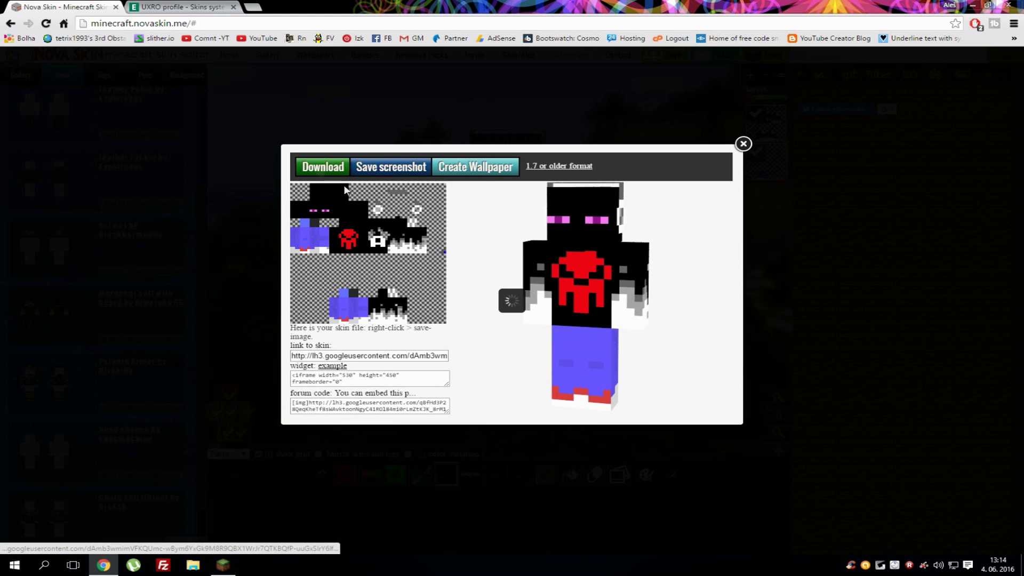
double_click(629, 7)
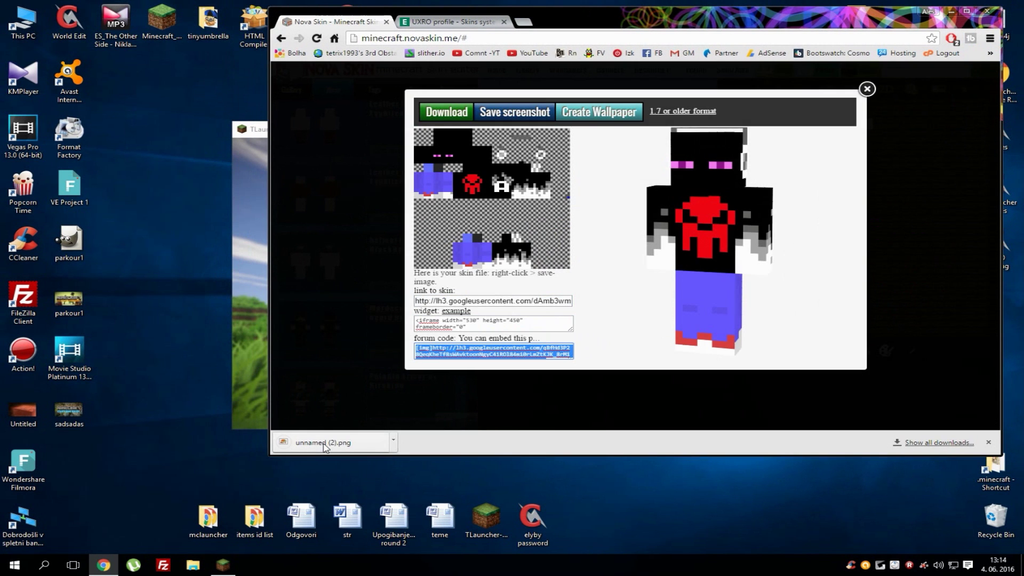
mouse_move(320, 442)
mouse_down()
mouse_move(253, 421)
mouse_move(168, 280)
mouse_up()
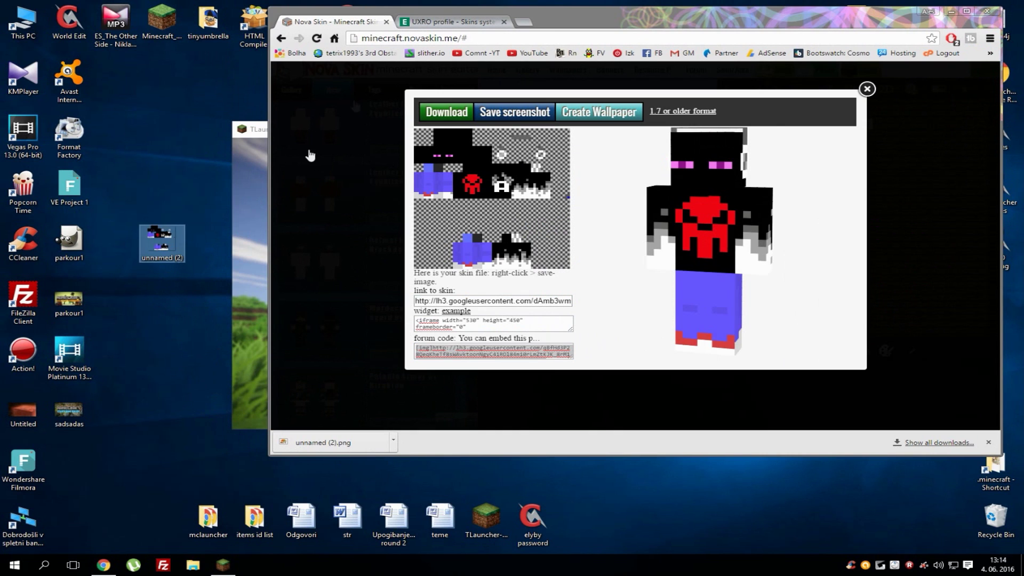
Upload the desktop skin PNG through Ely.by's Skins catalog using Add skin
click(389, 103)
click(453, 24)
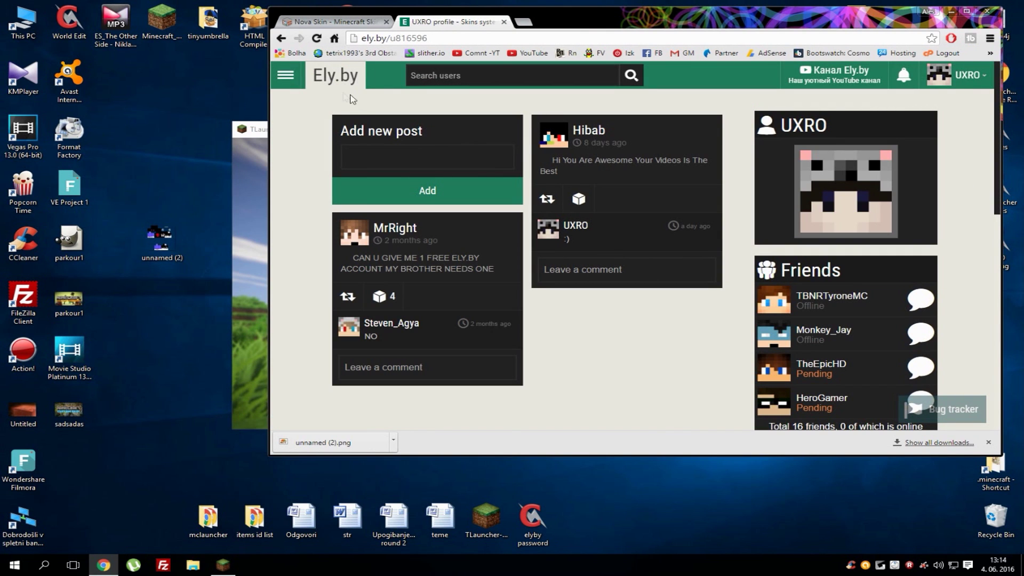
click(286, 76)
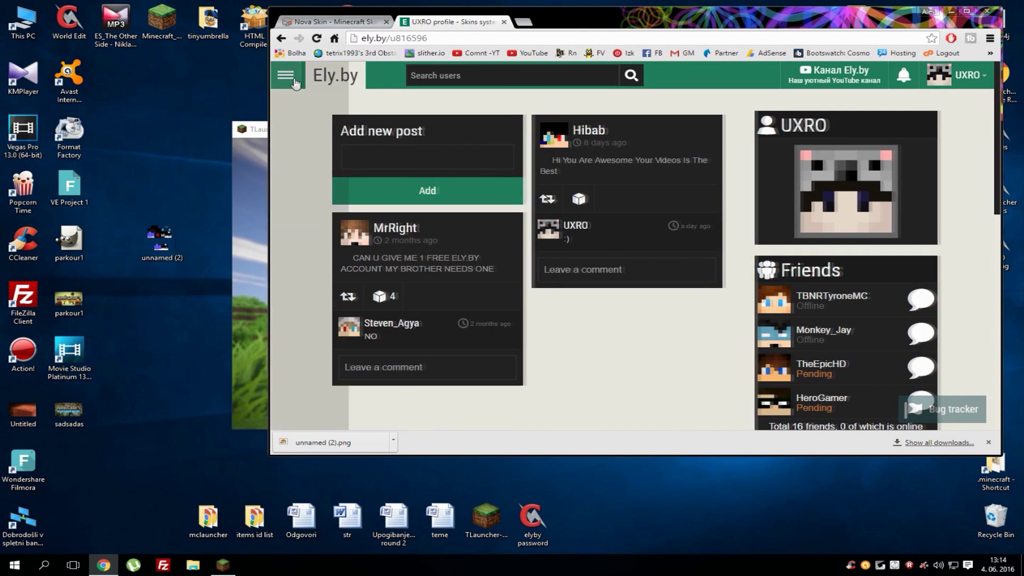
click(304, 188)
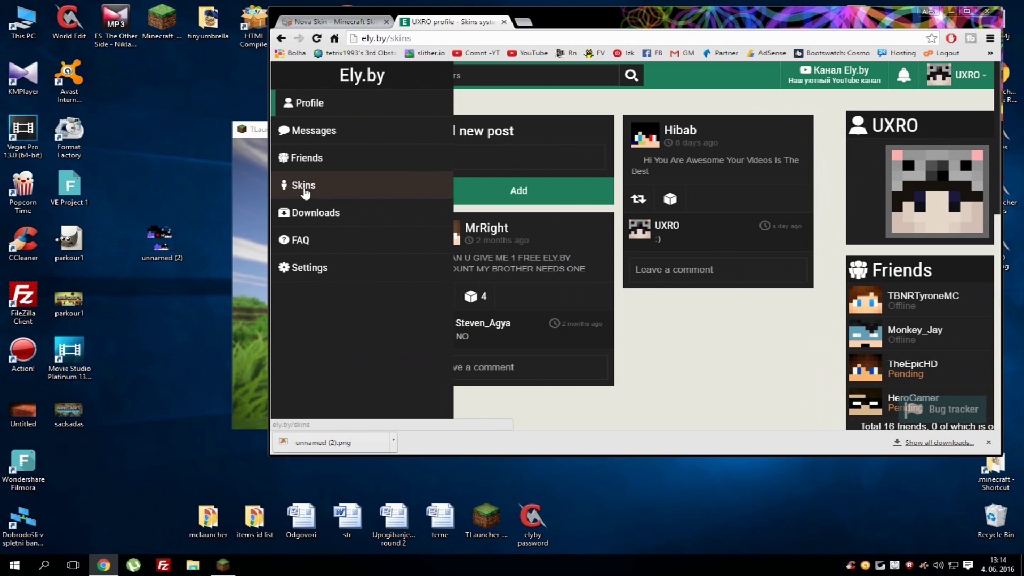
click(678, 117)
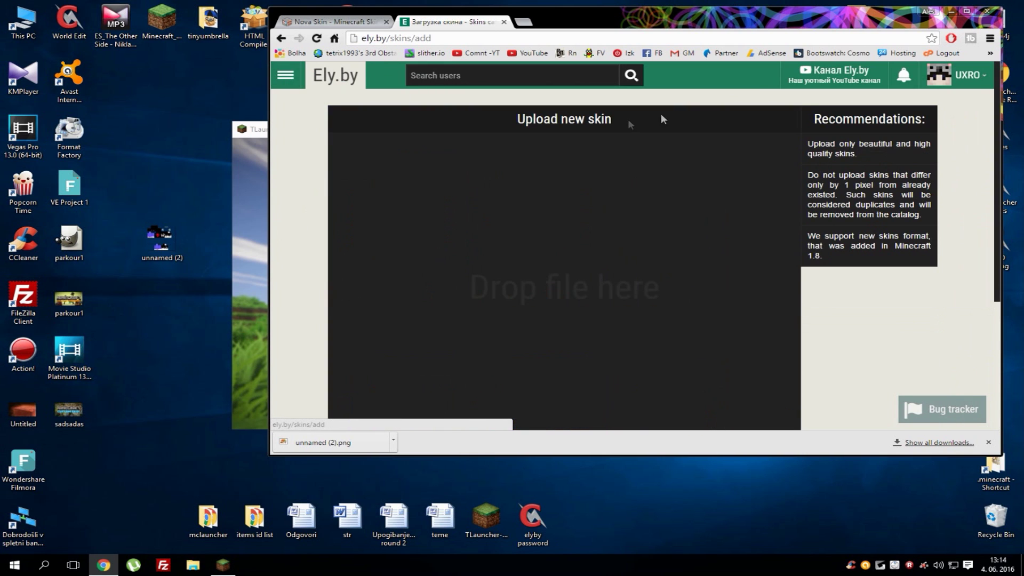
mouse_move(160, 242)
mouse_down()
mouse_move(577, 230)
mouse_move(669, 176)
mouse_up()
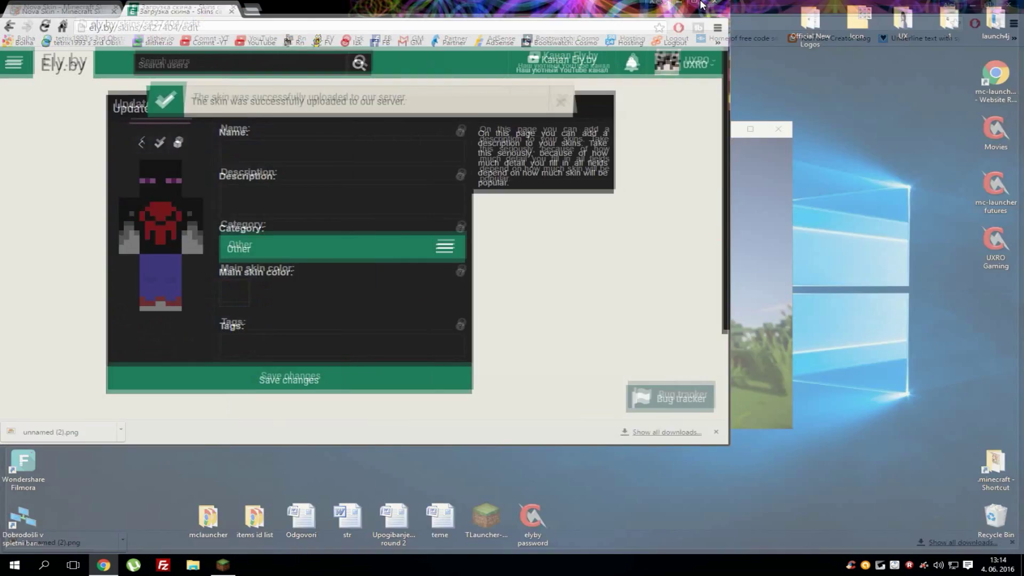
double_click(704, 24)
text(Dark)
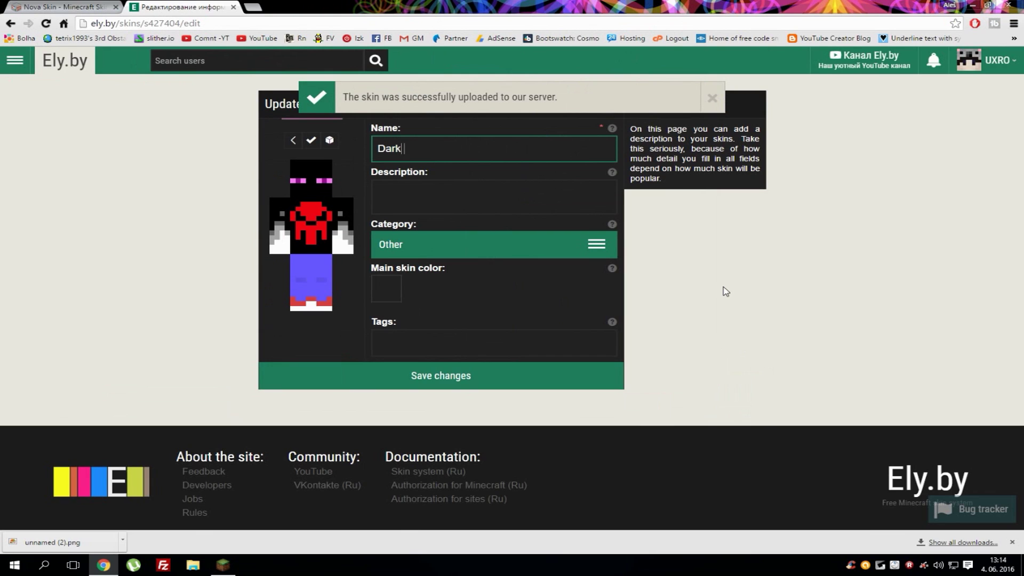
Name the skin Dark Man, edit its description, and set category Fantasy with black main colour
text( Man)
key(Tab)
text(Really good looking UXRO skin.)
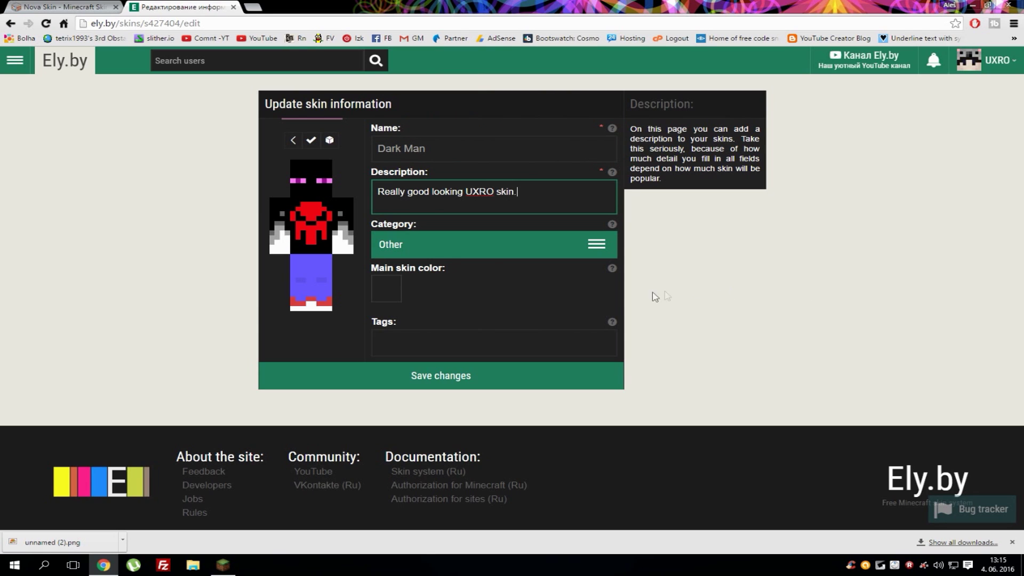
click(488, 257)
scroll(454, 320, down, 2)
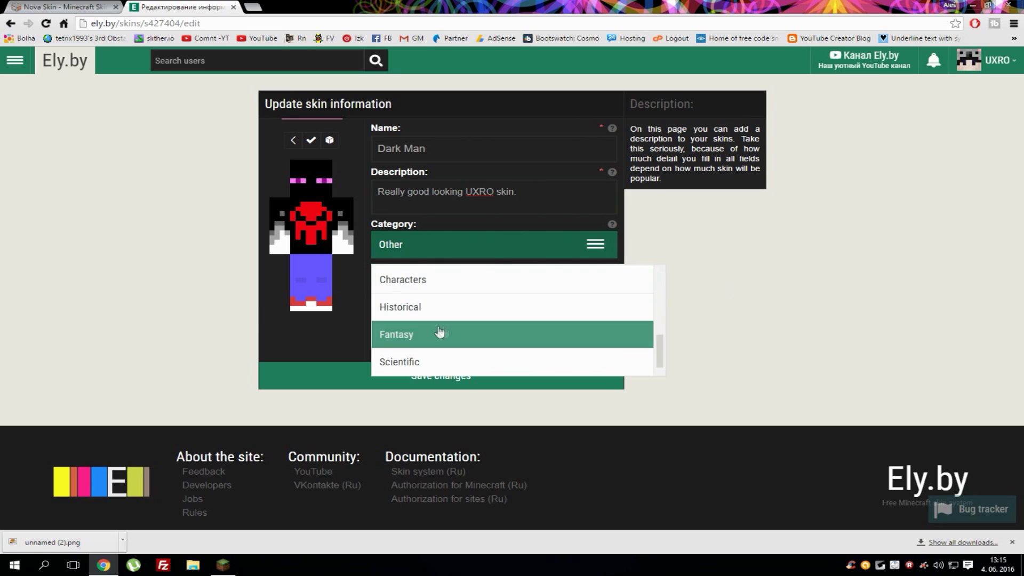
click(435, 334)
double_click(480, 192)
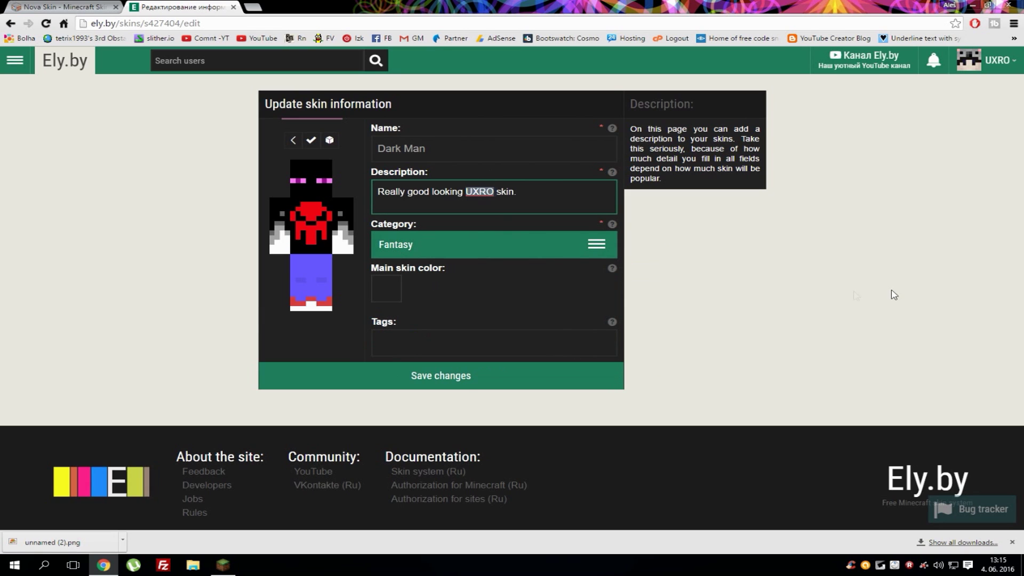
text(**)
click(383, 290)
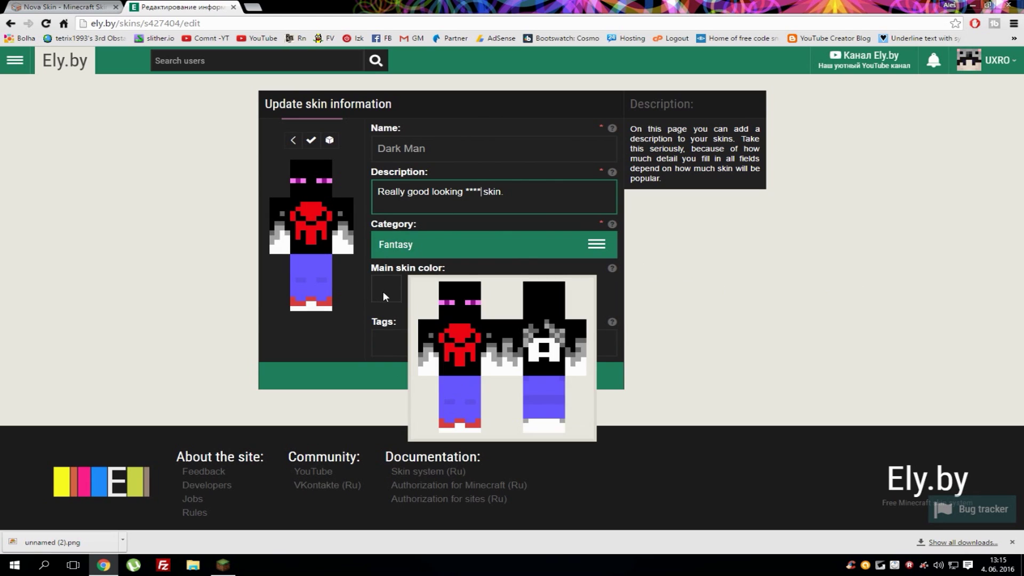
click(532, 306)
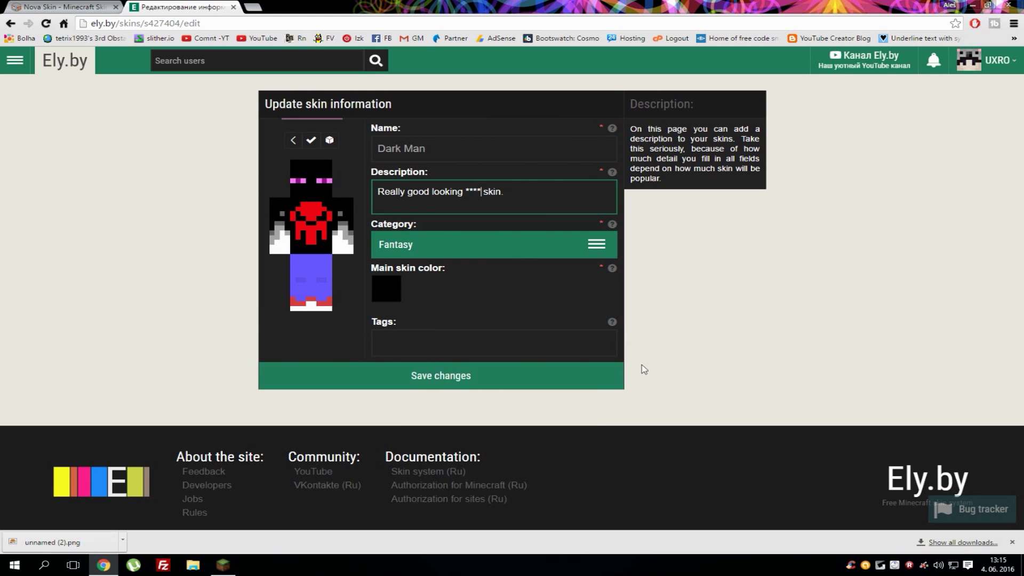
Save the Dark Man skin details and apply it as the account's active skin
click(387, 381)
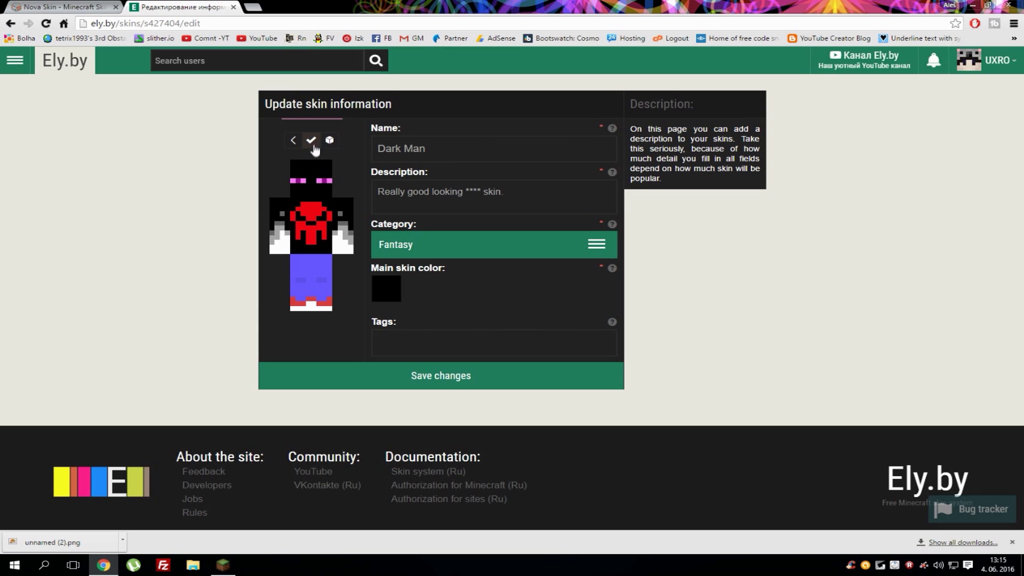
click(311, 141)
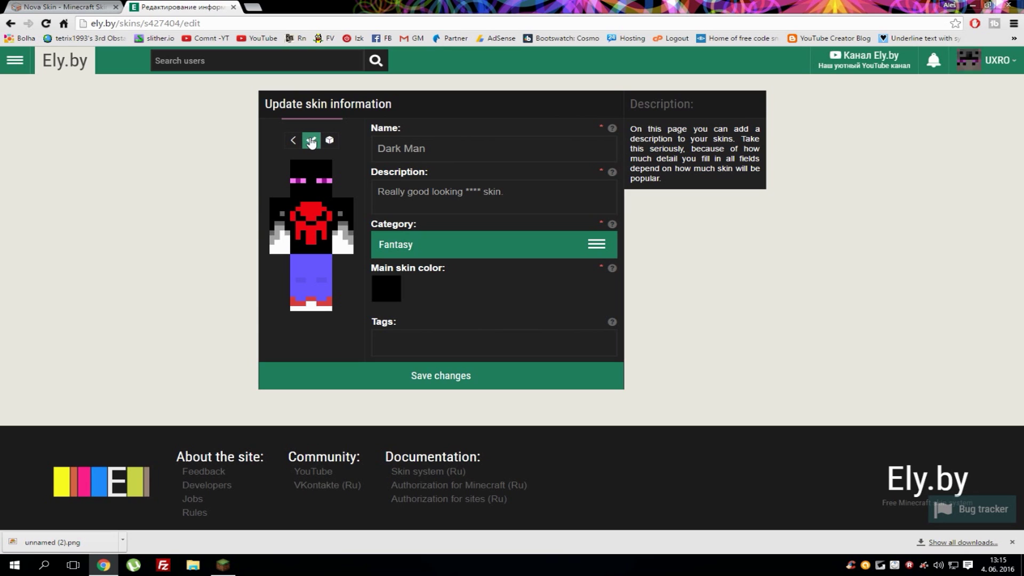
click(1005, 69)
click(771, 342)
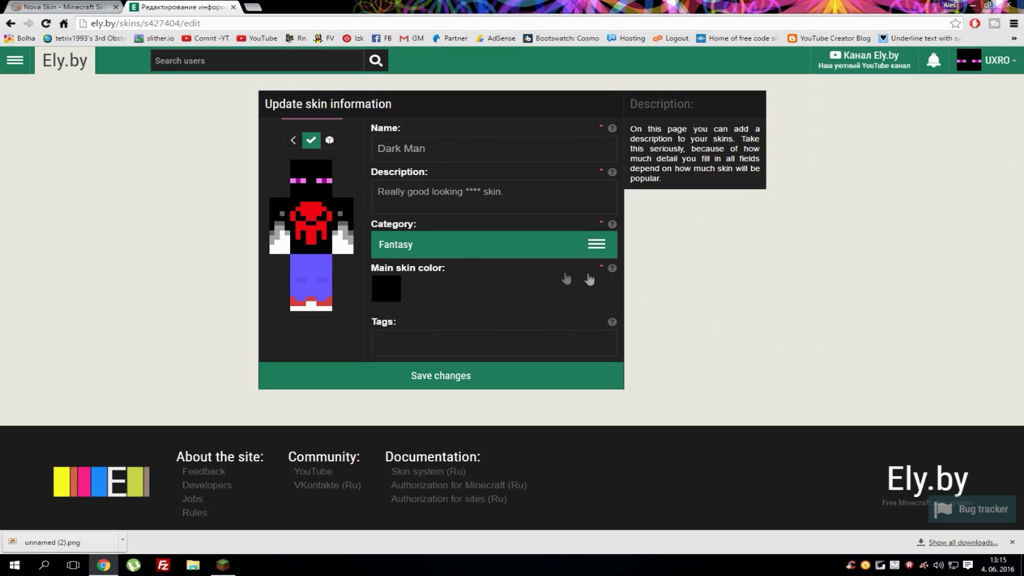
click(15, 59)
Show the account's own skins sorted by Best with Dark Man applied, then minimize the browser
click(51, 171)
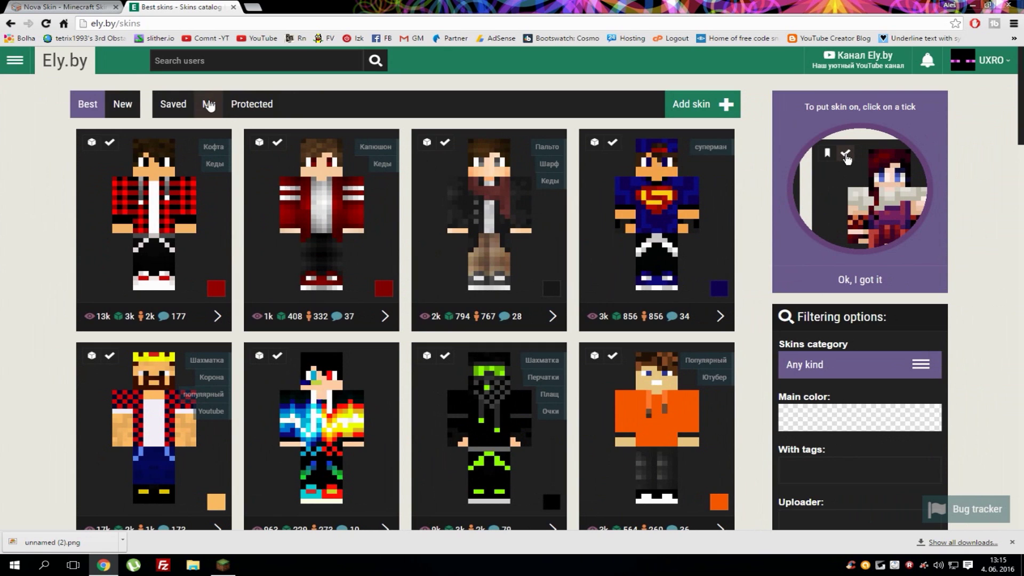
click(209, 105)
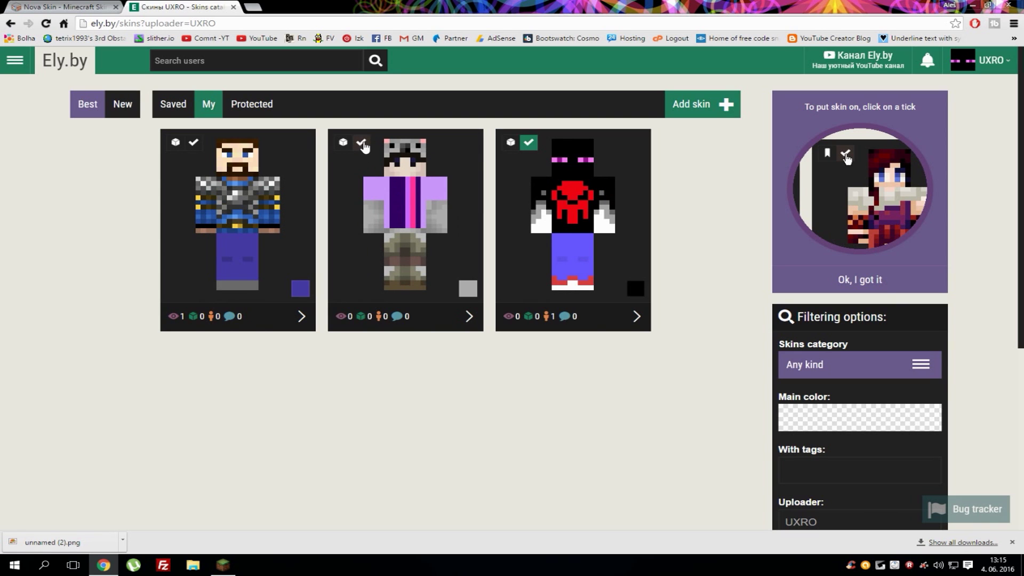
click(85, 104)
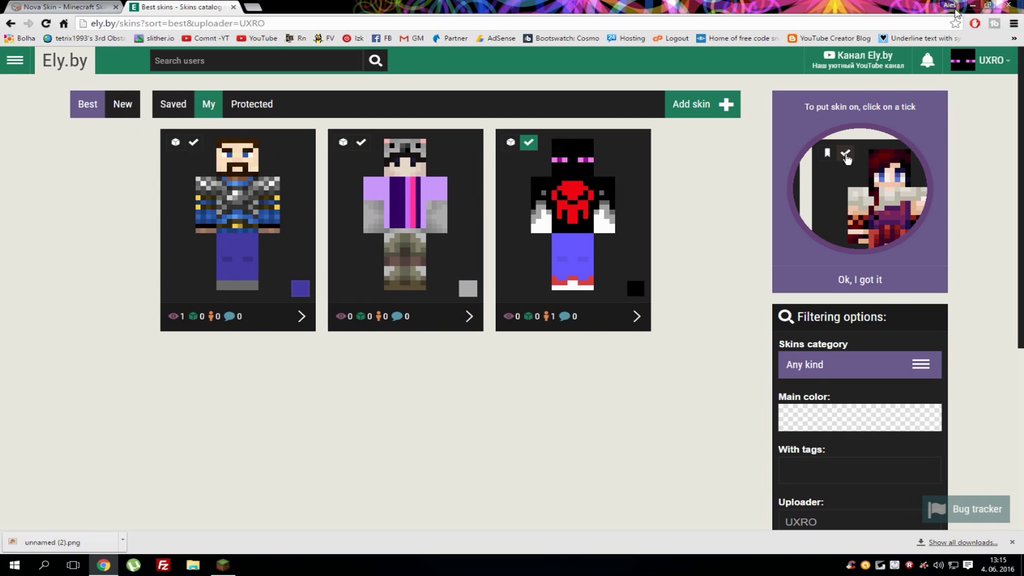
click(972, 5)
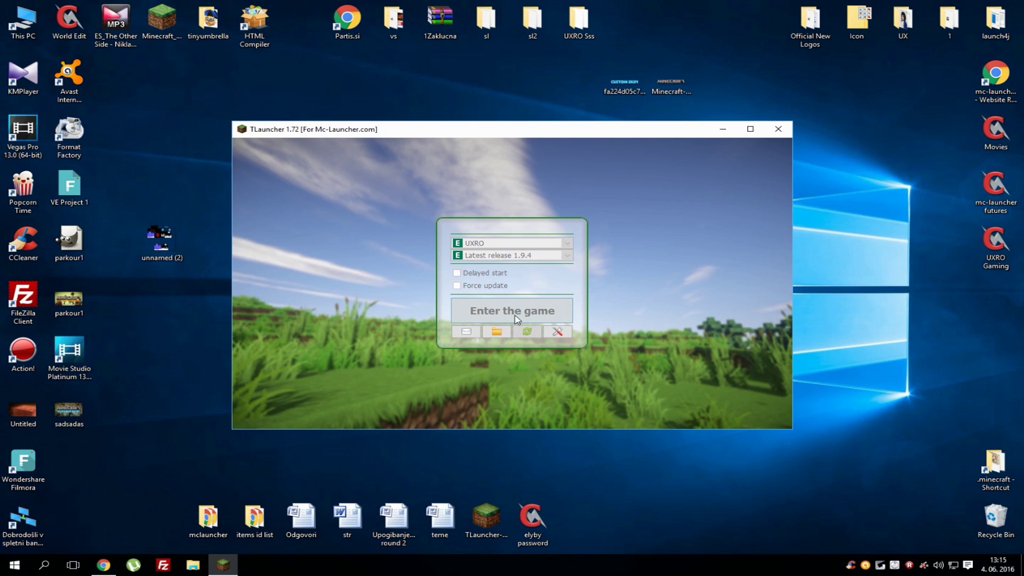
Launch Minecraft 1.9.4 from TLauncher and load the singleplayer New World in a maximized window
click(517, 318)
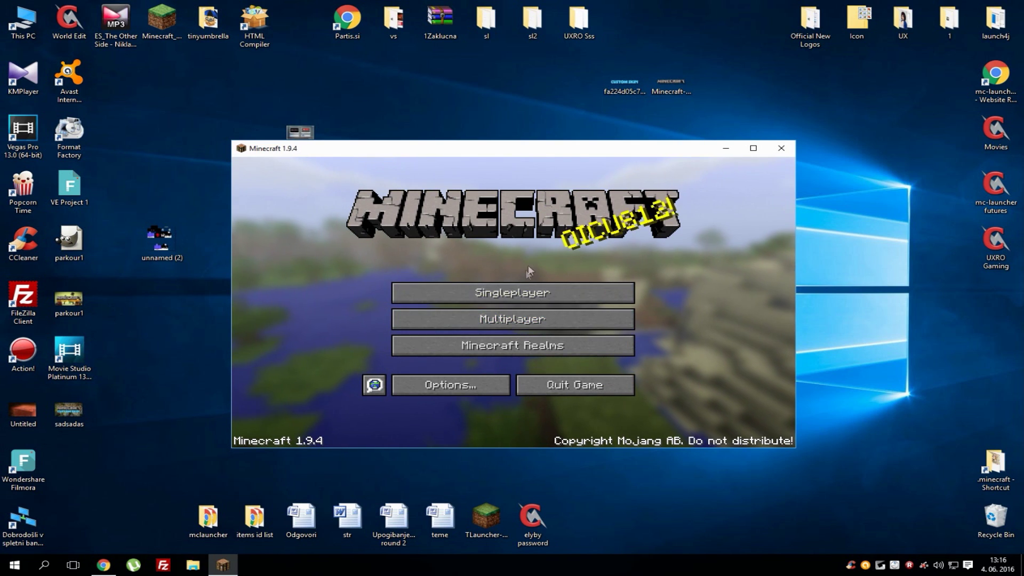
click(513, 292)
click(525, 213)
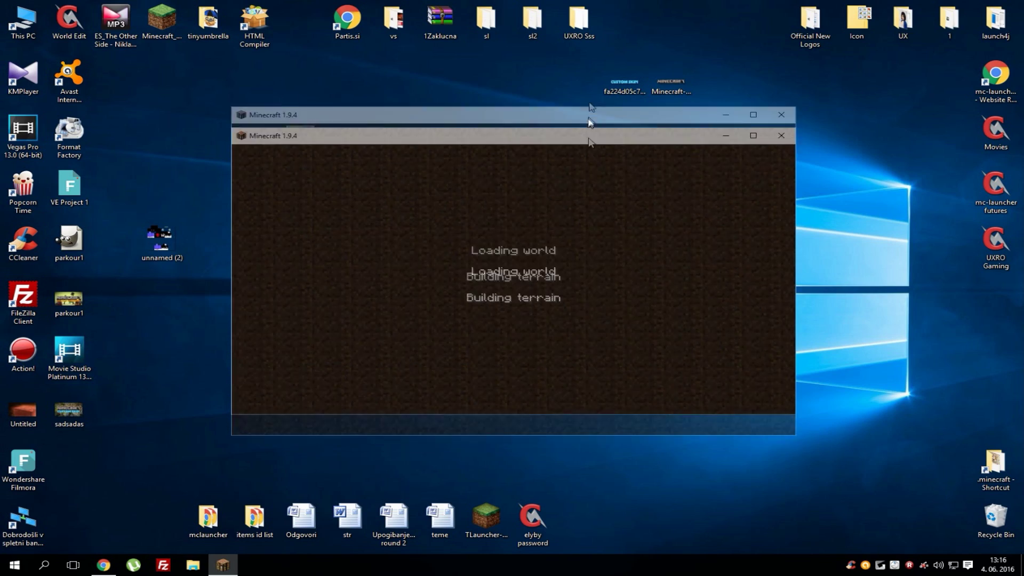
drag(589, 148, 621, 3)
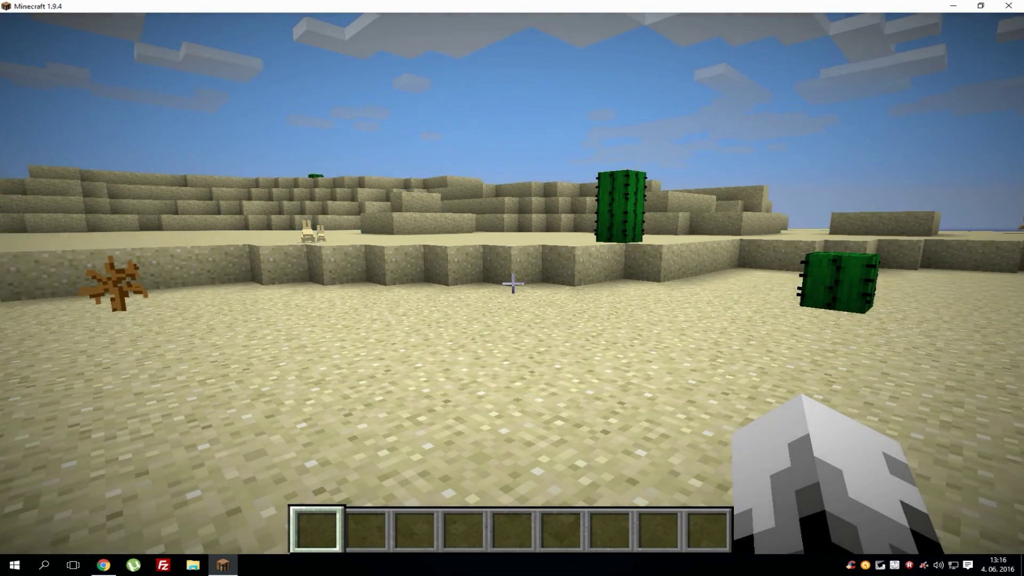
Cycle F5 camera views to check the Enderman skin from behind and front, then walk forward
key(w)
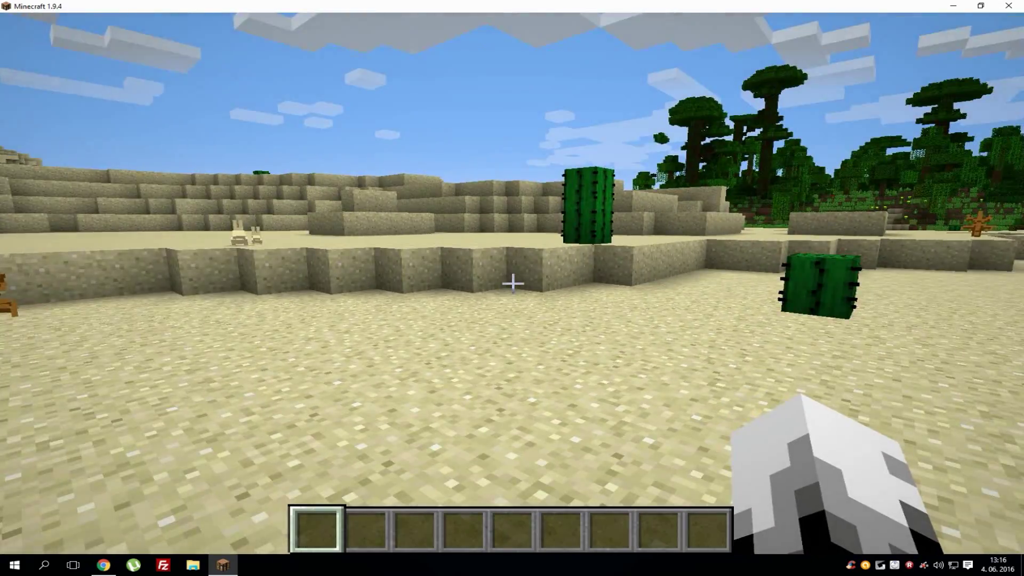
key(F5)
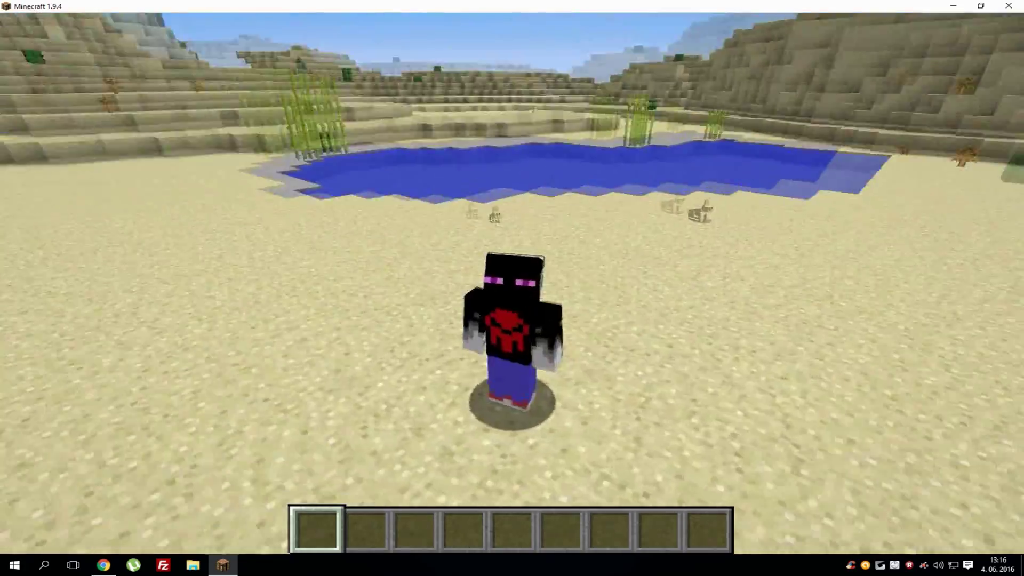
key(F5)
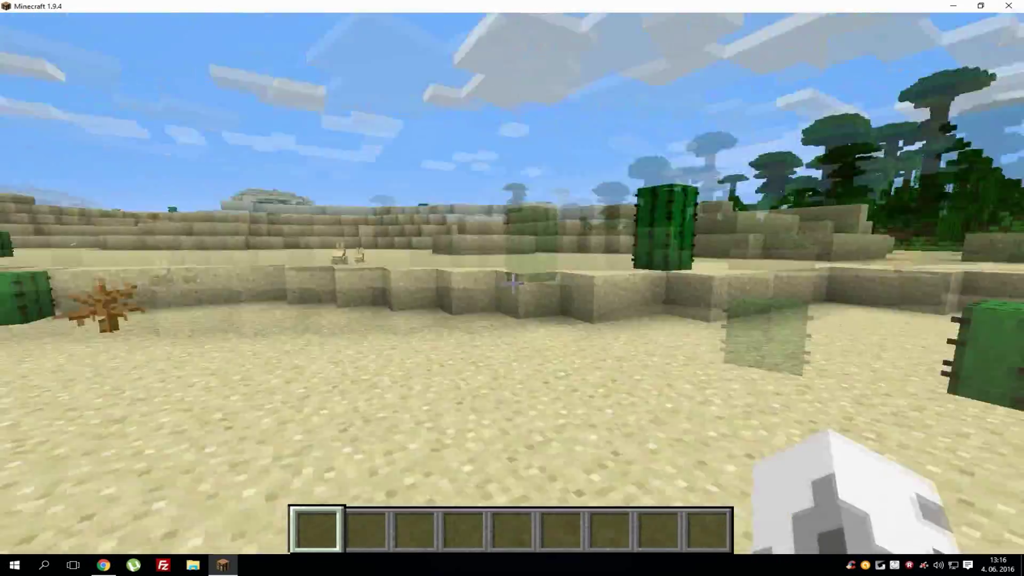
key(F5)
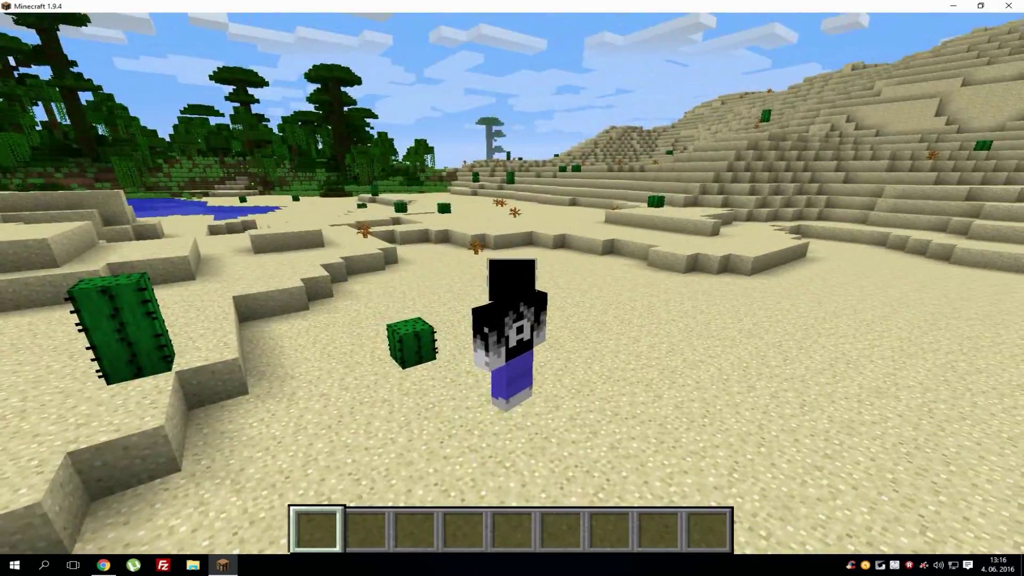
key(F5)
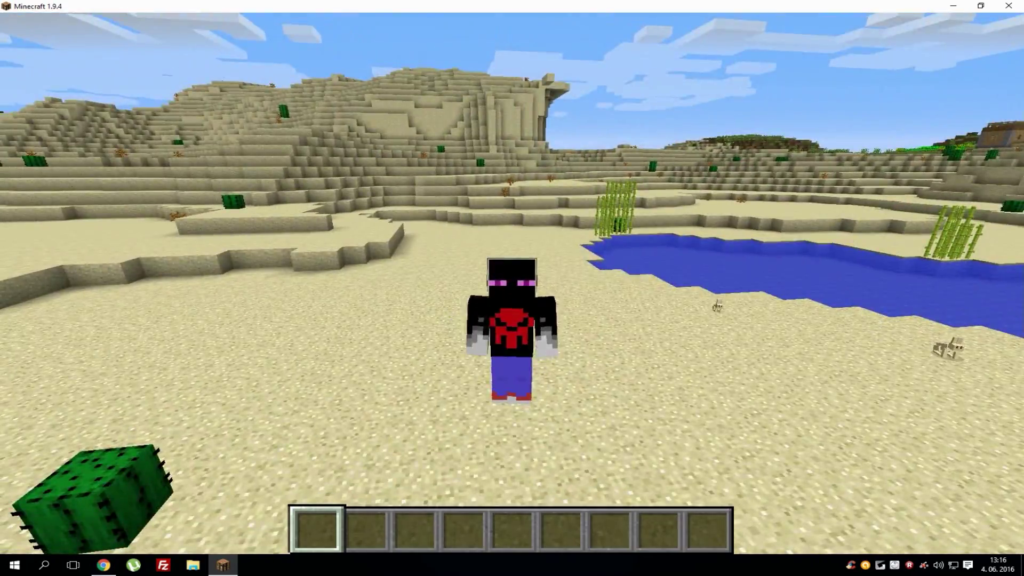
key(F5)
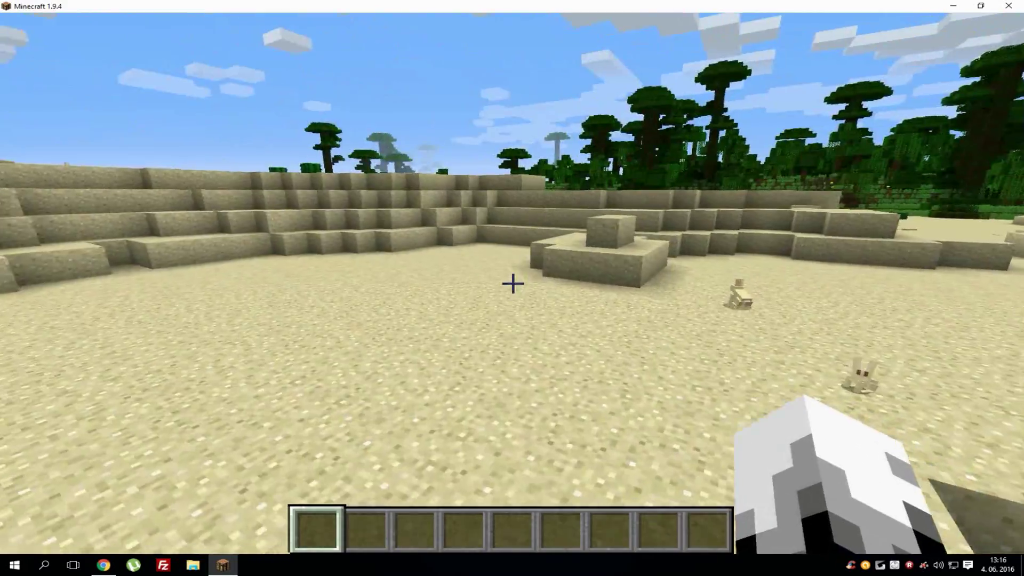
key(w)
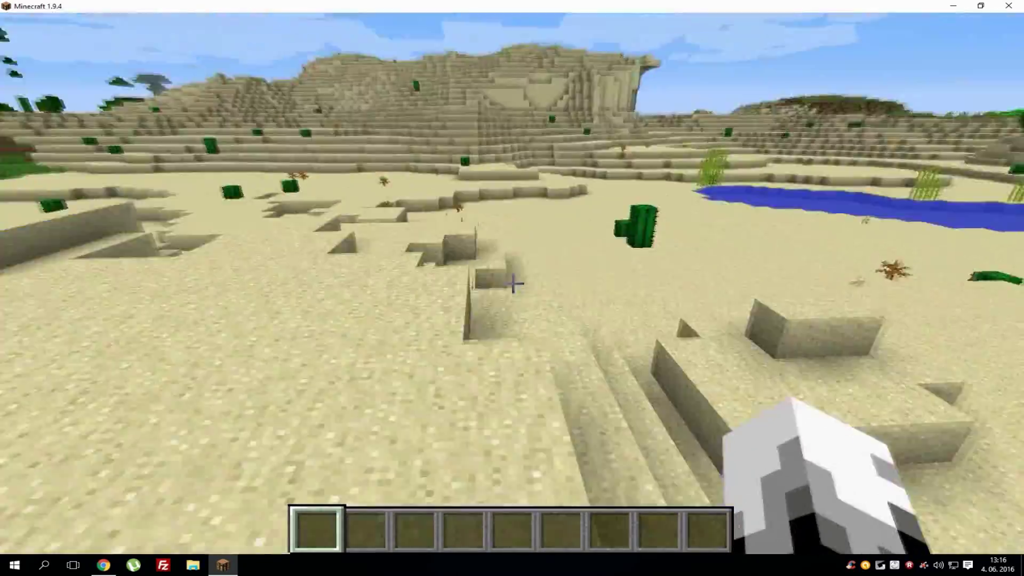
key(w)
key(F5)
key(F5)
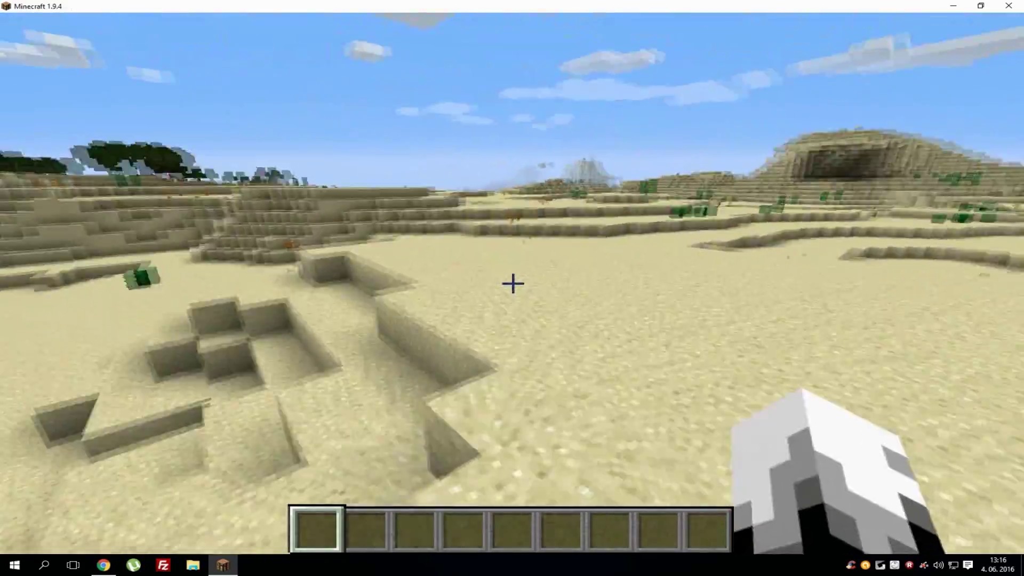
key(w)
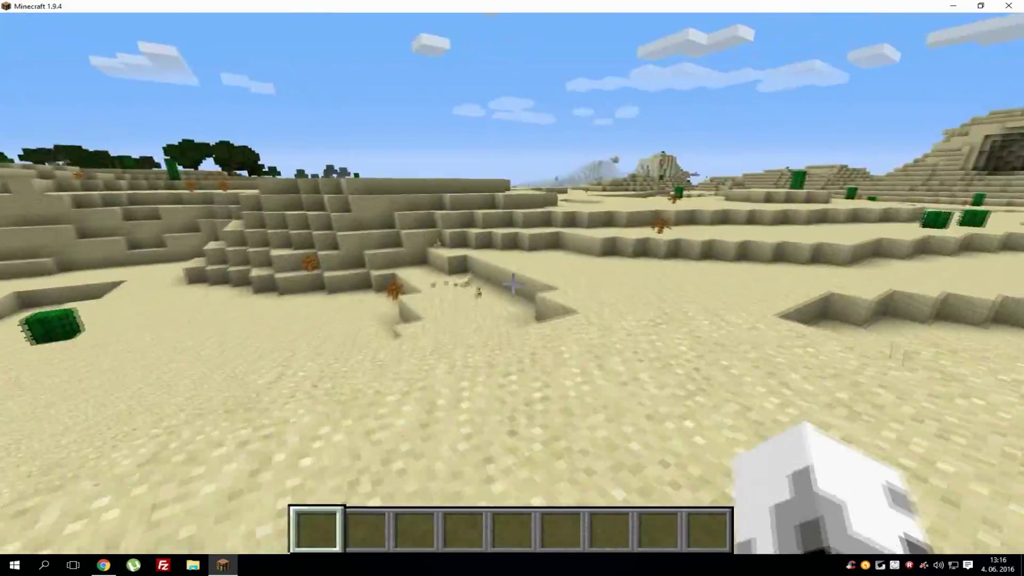
key(w)
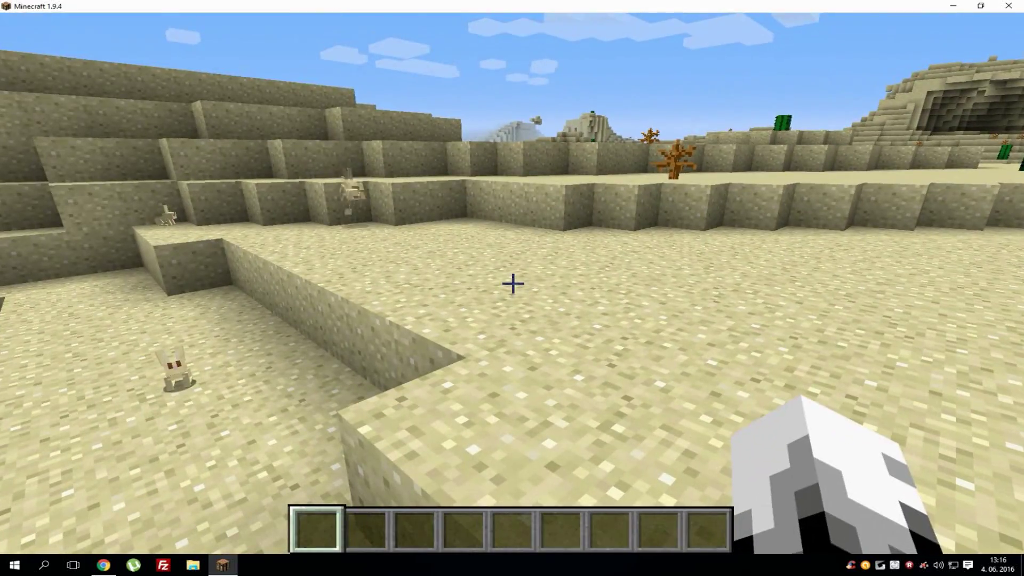
key(w)
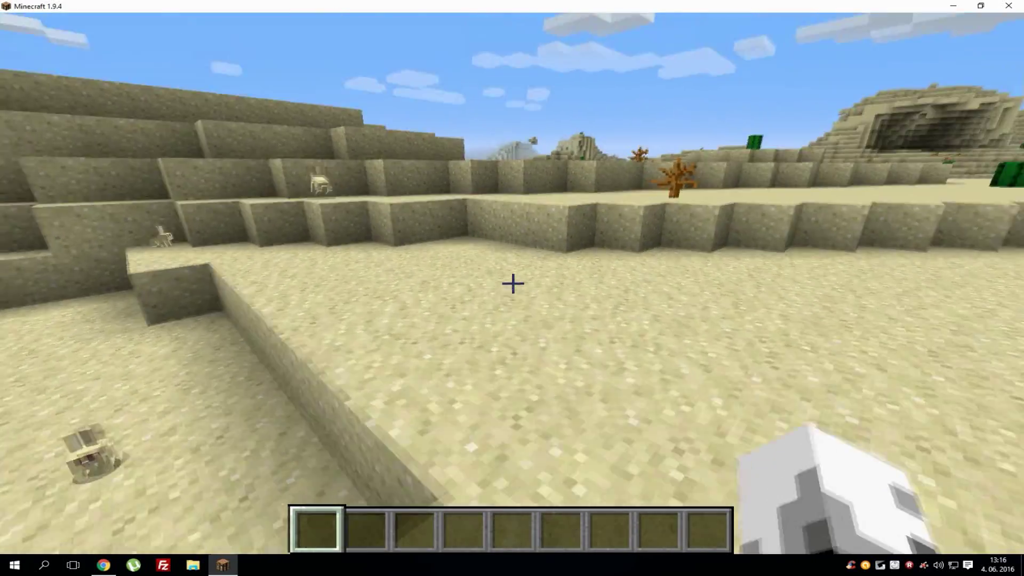
key(w)
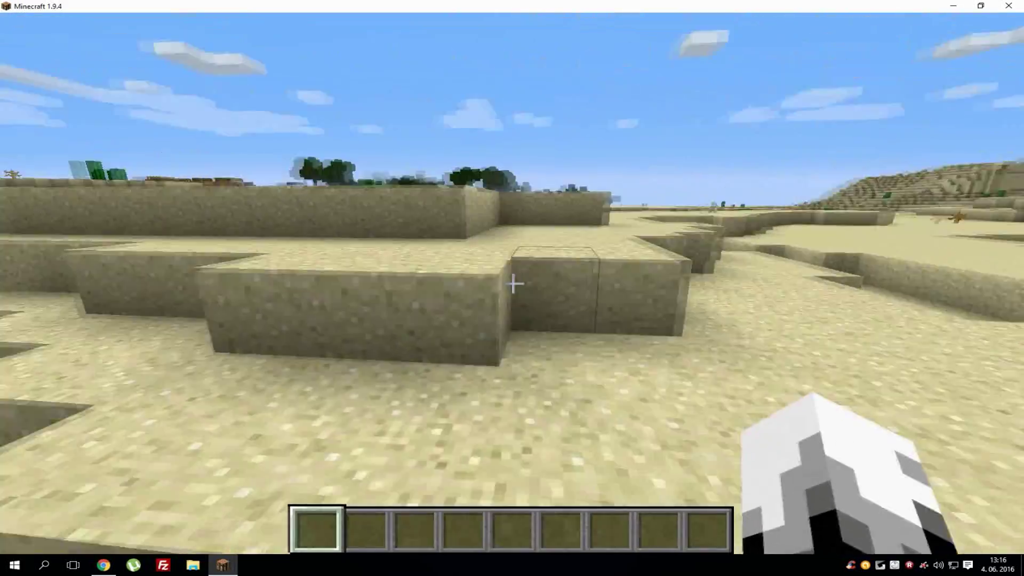
key(w)
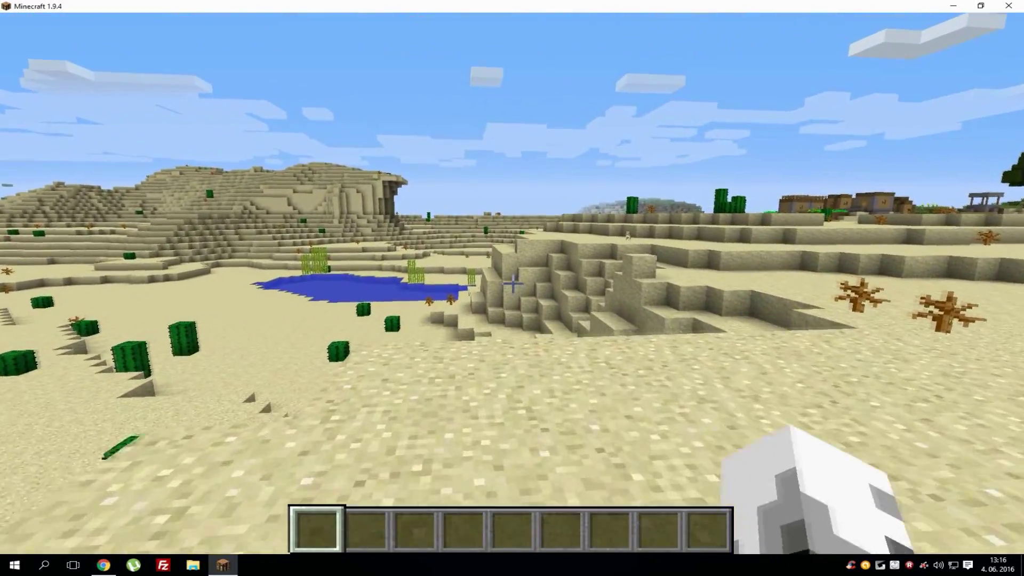
key(w)
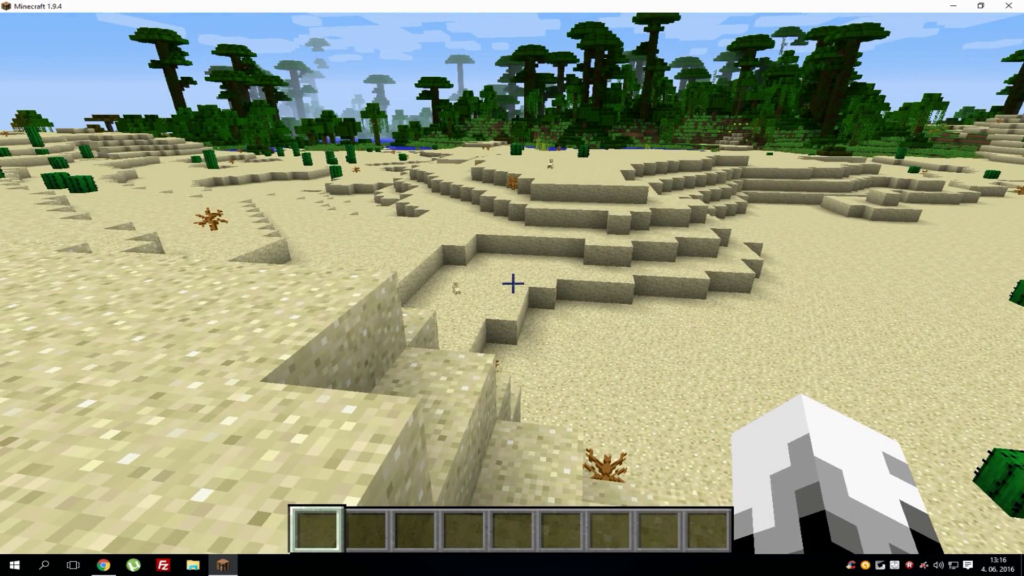
key(s)
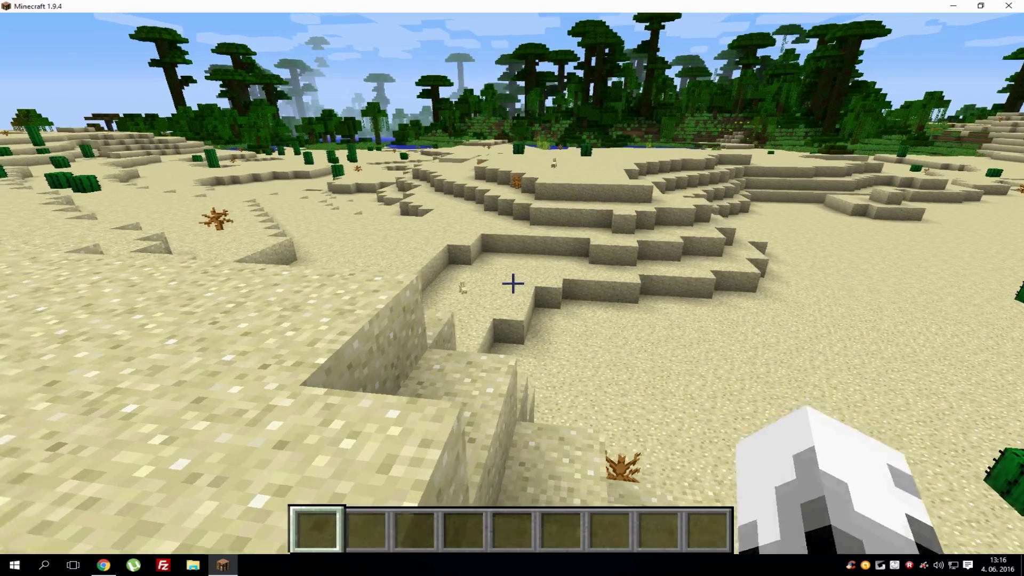
key(w)
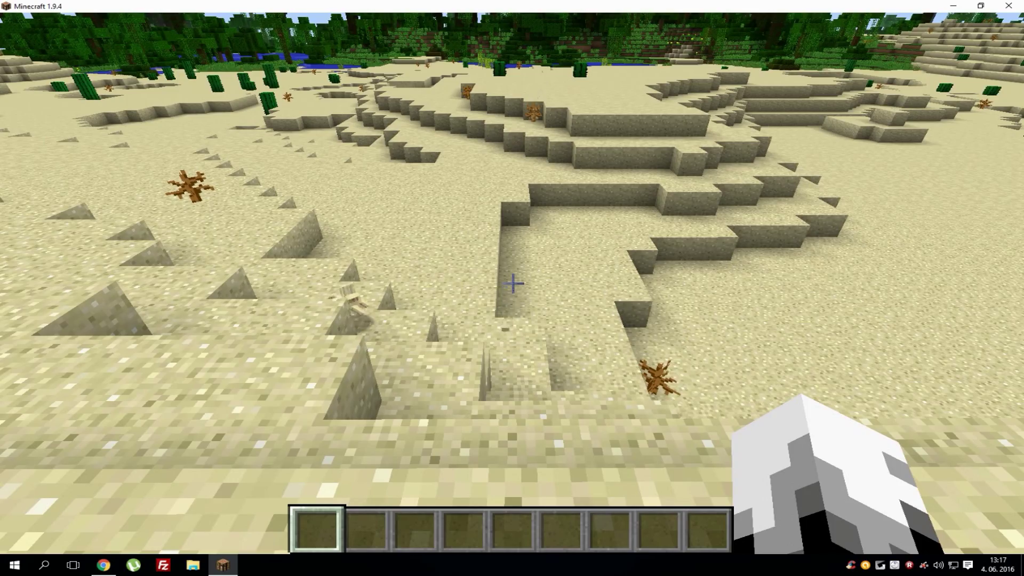
key(w)
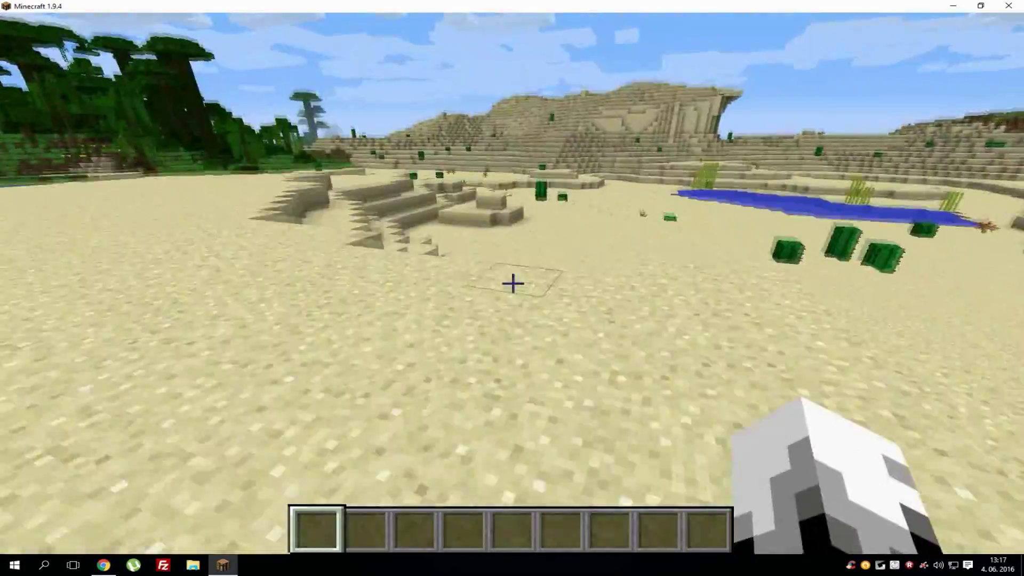
key(w)
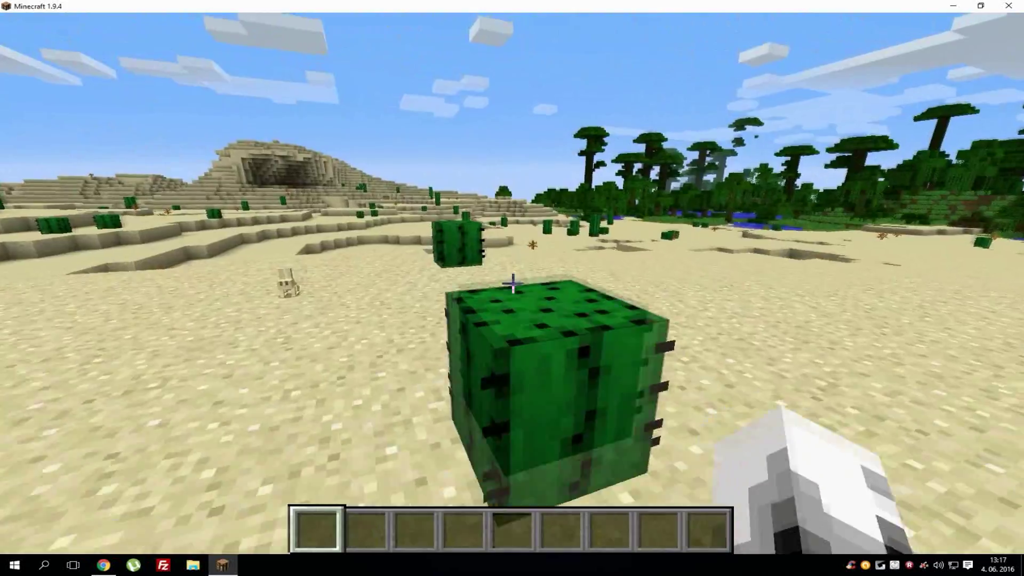
Break the cacti and a placed sand block to collect three cacti in the hotbar
click(514, 284)
key(w)
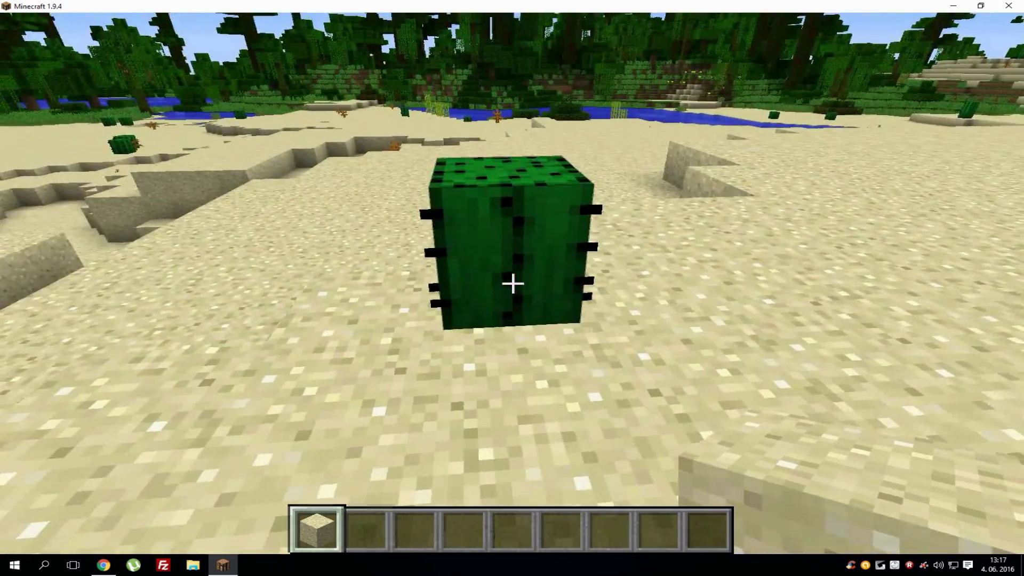
click(512, 283)
scroll(512, 284, down, 1)
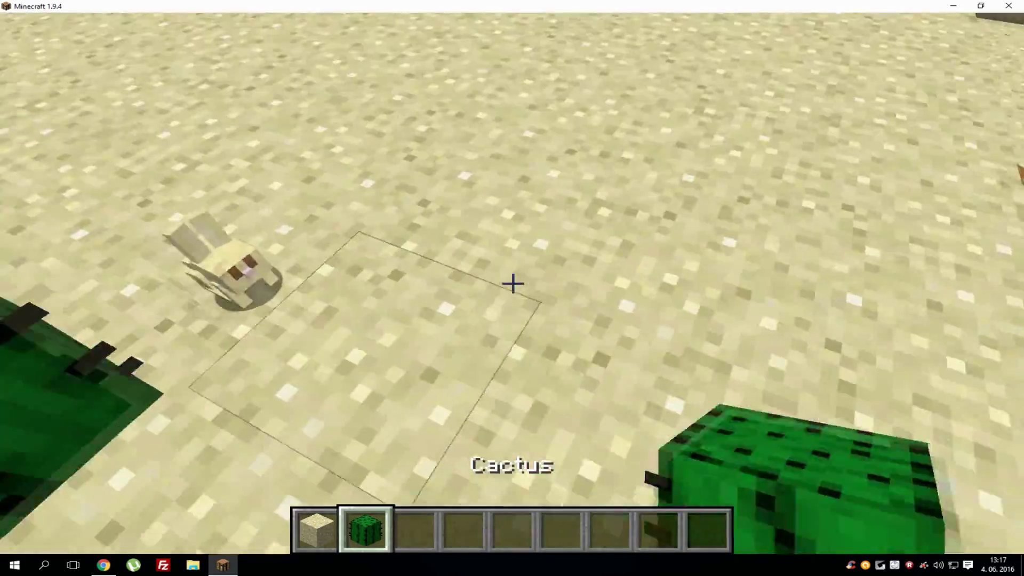
scroll(512, 283, up, 1)
right_click(512, 284)
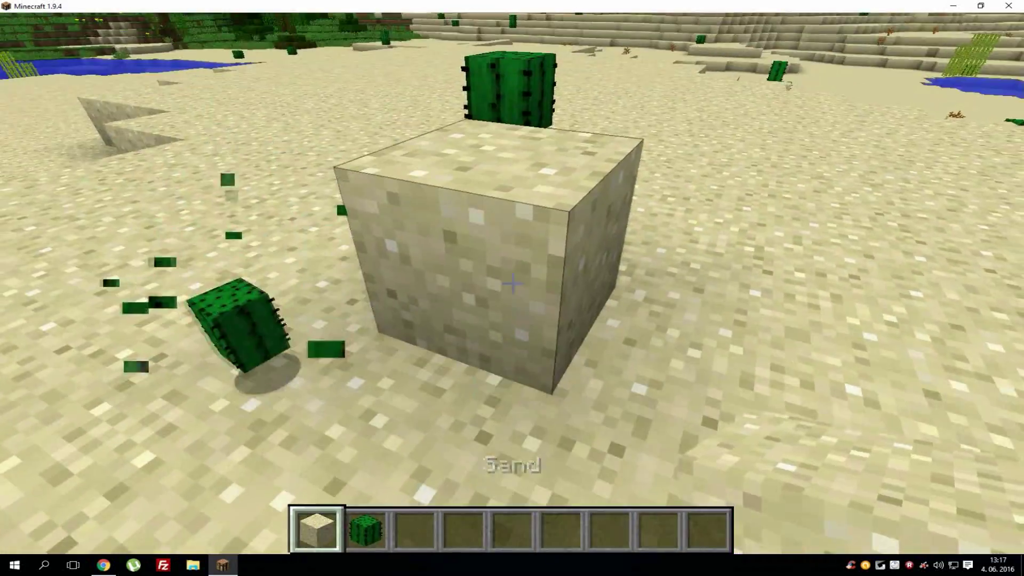
click(513, 284)
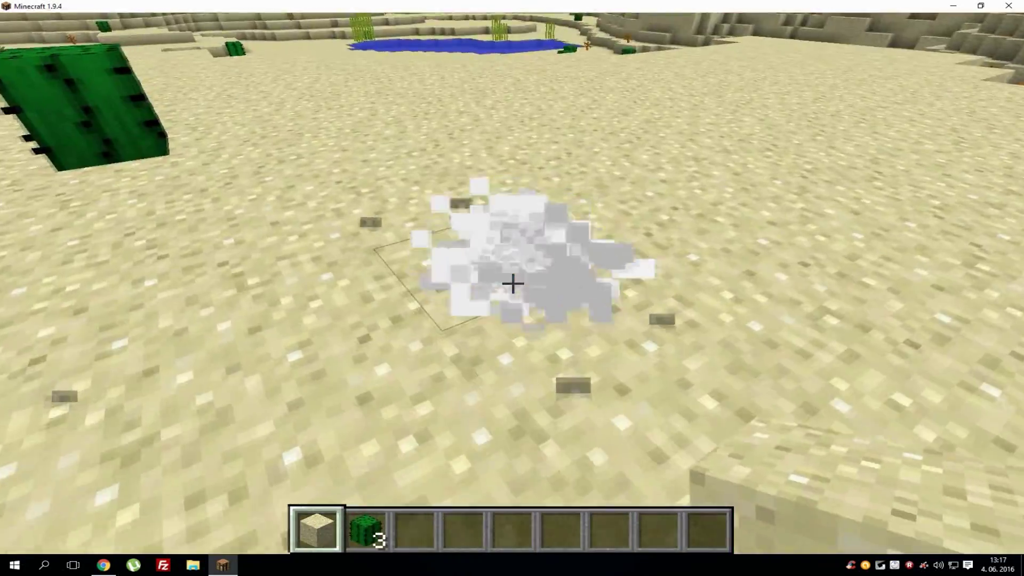
scroll(512, 284, down, 2)
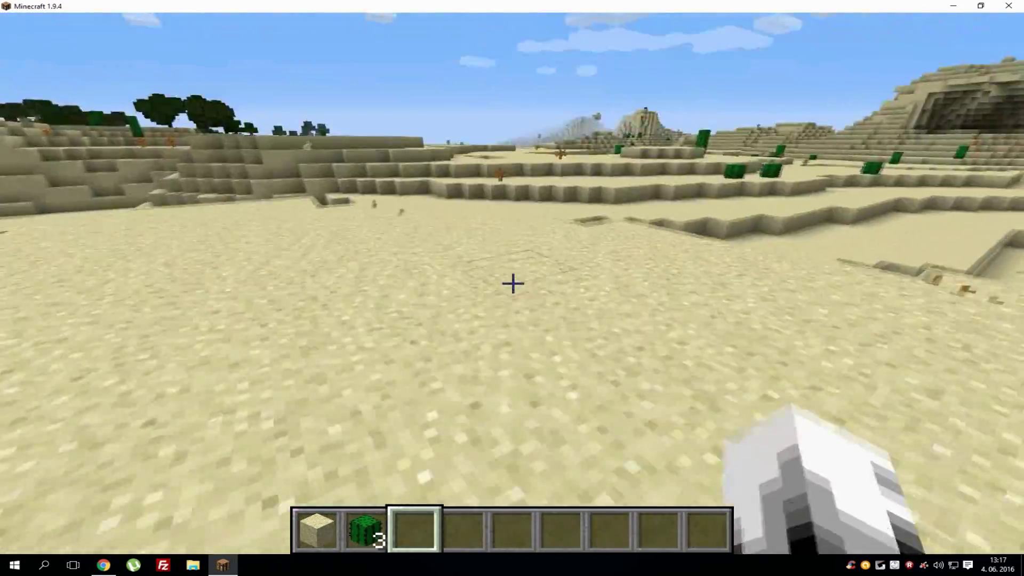
Browse the creative inventory's Brewing category, close it, and pause on the Game menu
key(e)
click(528, 477)
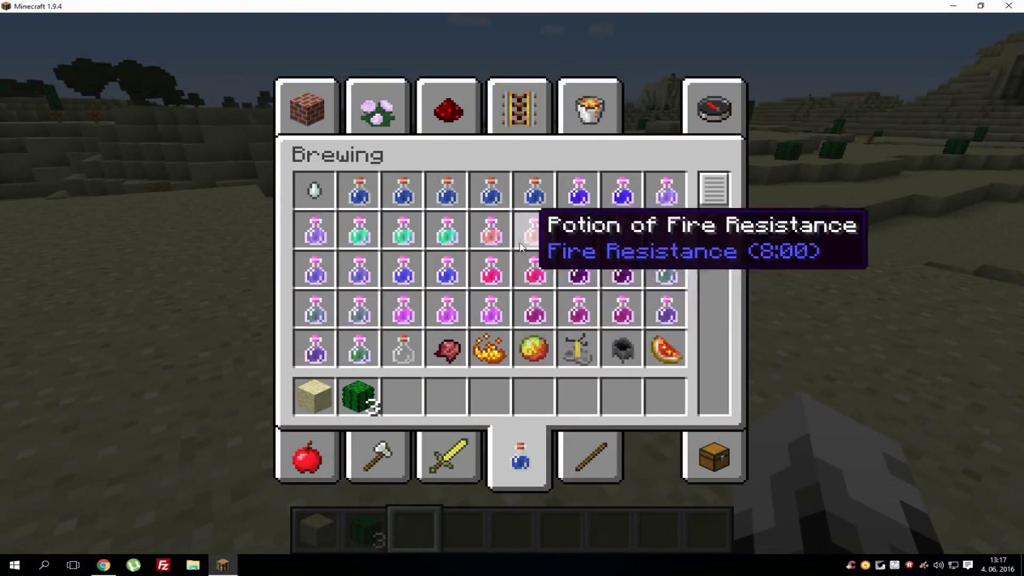
key(e)
key(Escape)
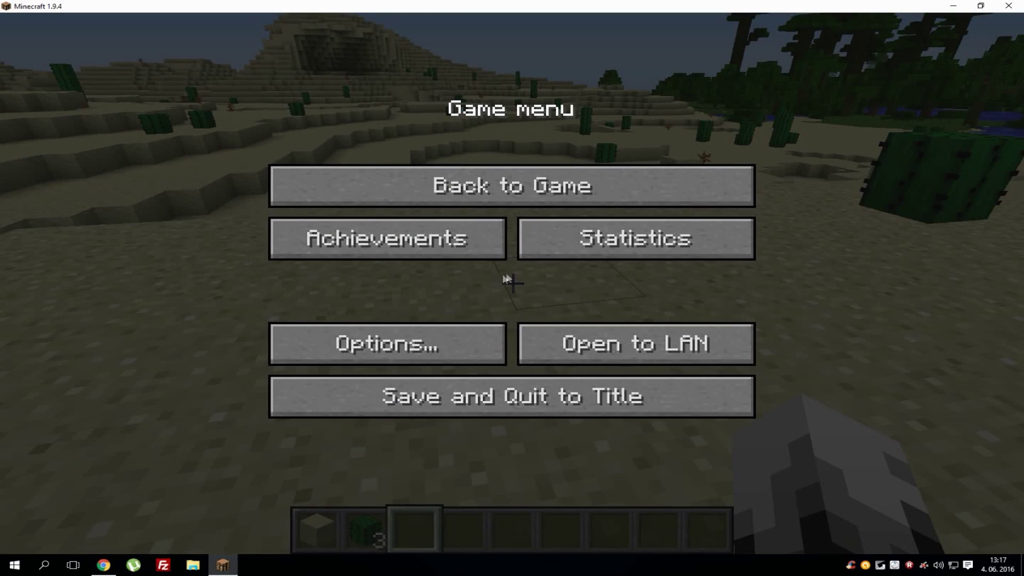